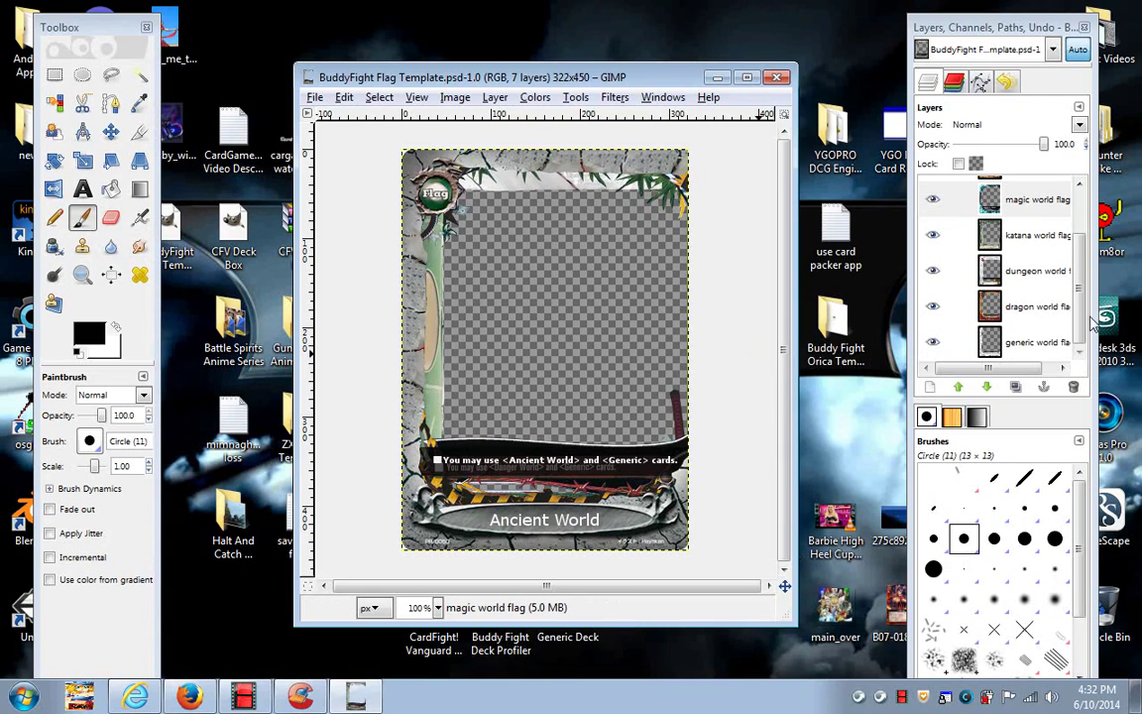
- Add the Luna PNG from the desktop as a new layer in the flag template
left_click(1083, 281)
left_click_drag(1083, 281, 1085, 252)
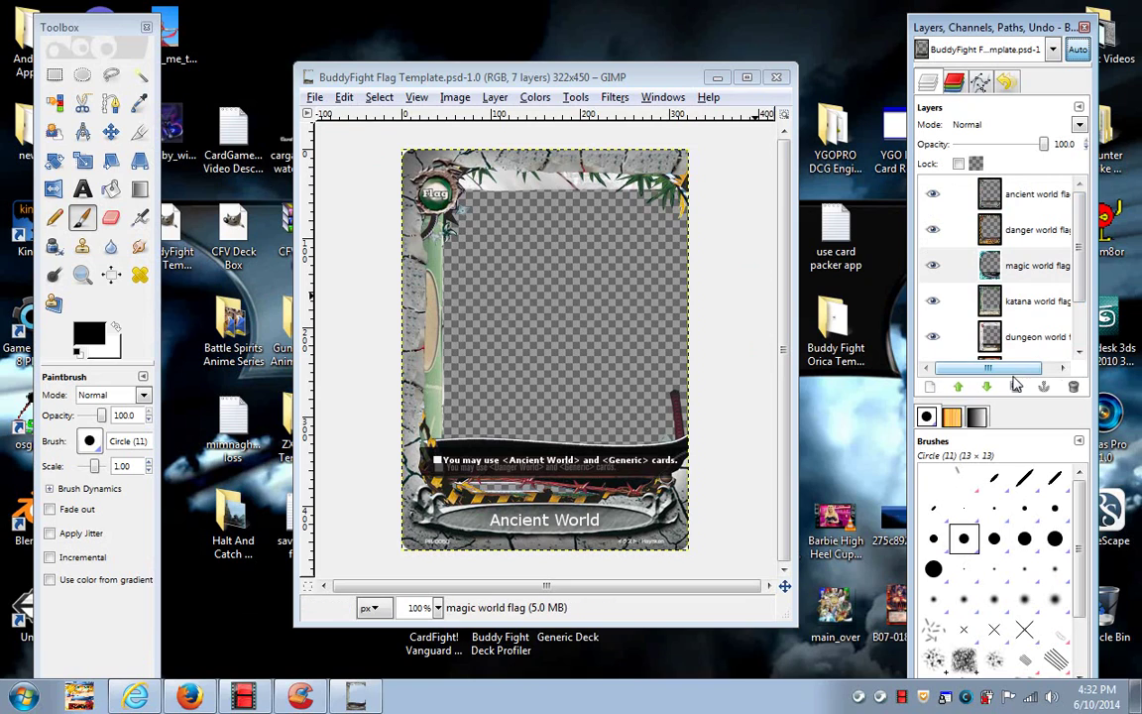
scroll(976, 298, "down", 2)
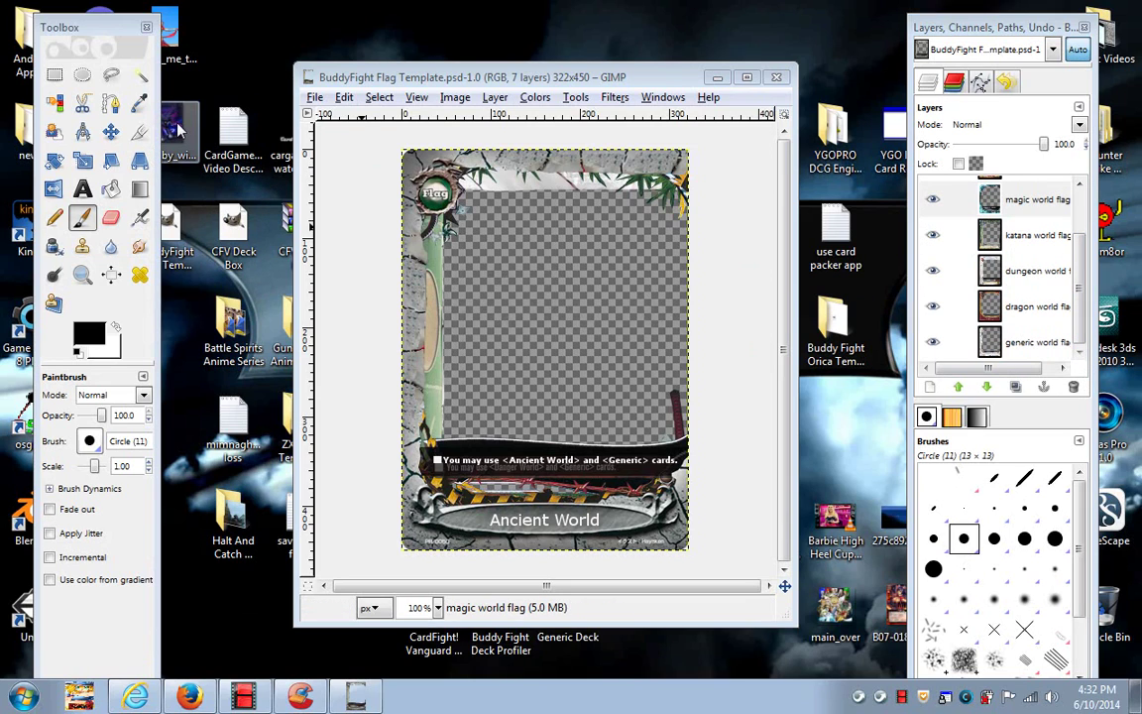
left_click_drag(178, 129, 912, 337)
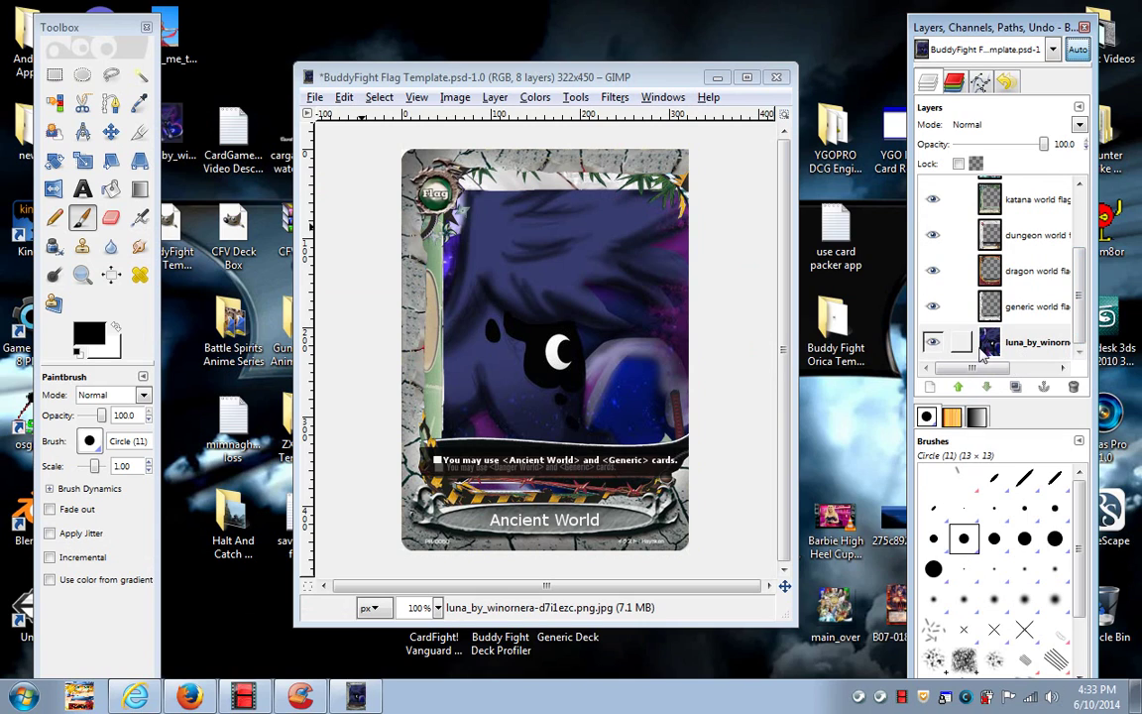
left_click(999, 342)
- Bring up the Open with options for the Luna file on the desktop
right_click(997, 342)
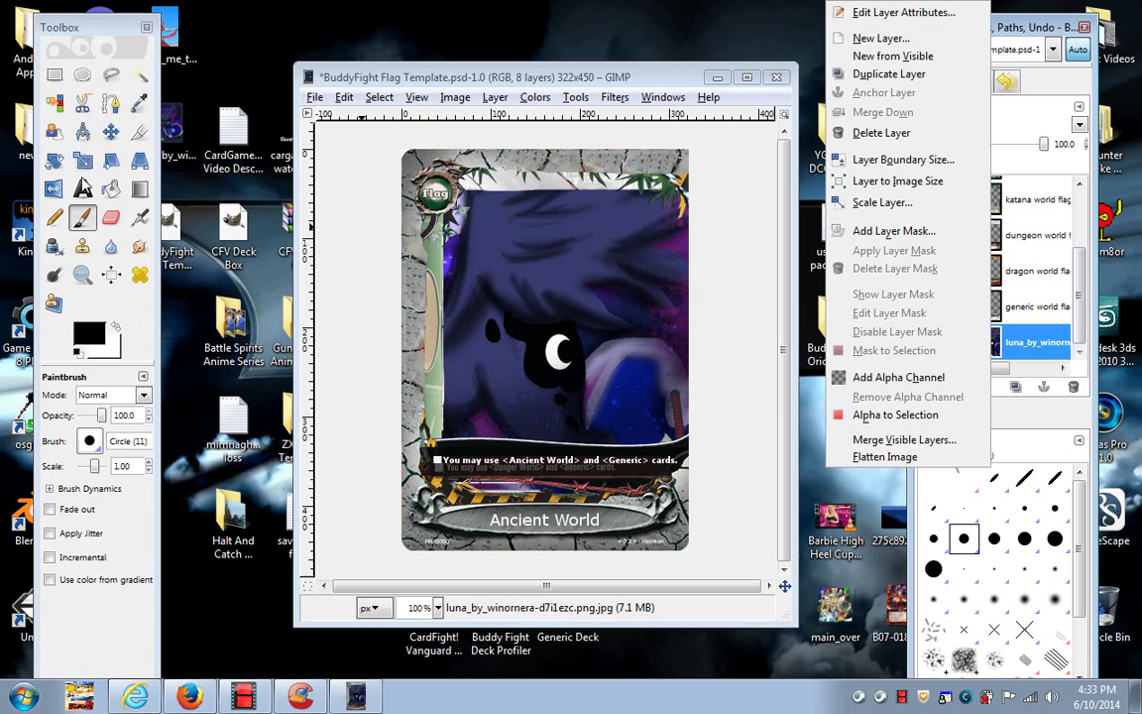
left_click(174, 131)
right_click(173, 130)
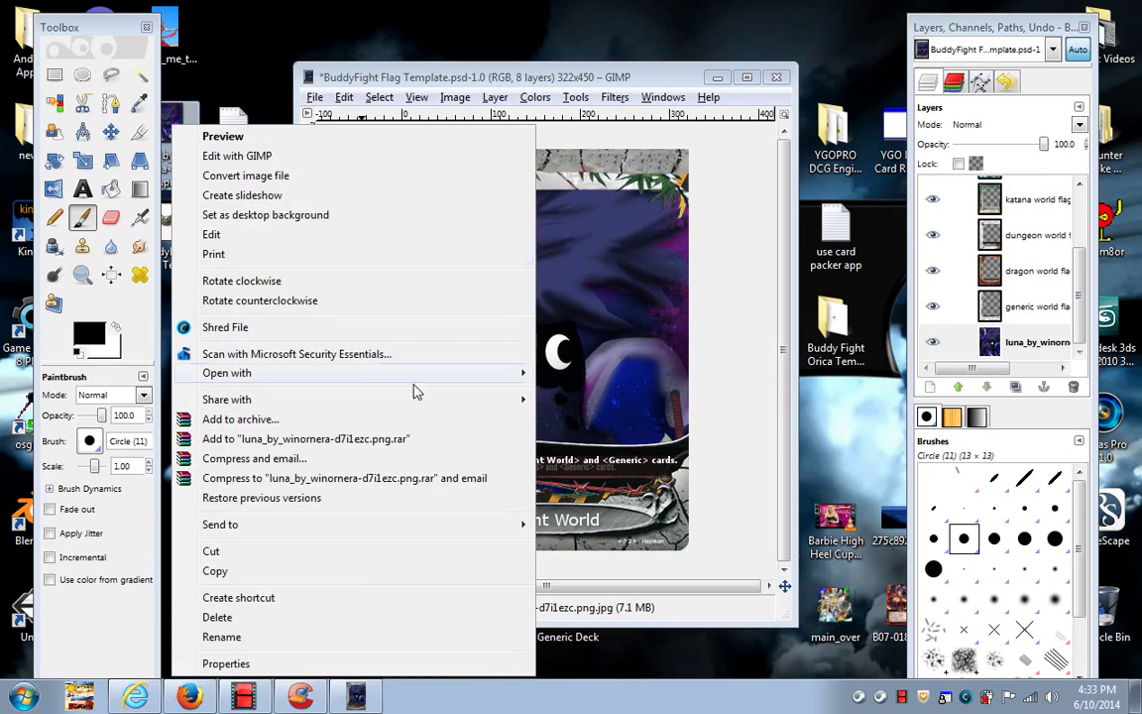
- Open the Luna picture on its own in GIMP Portable
mouse_move(433, 388)
left_click(575, 393)
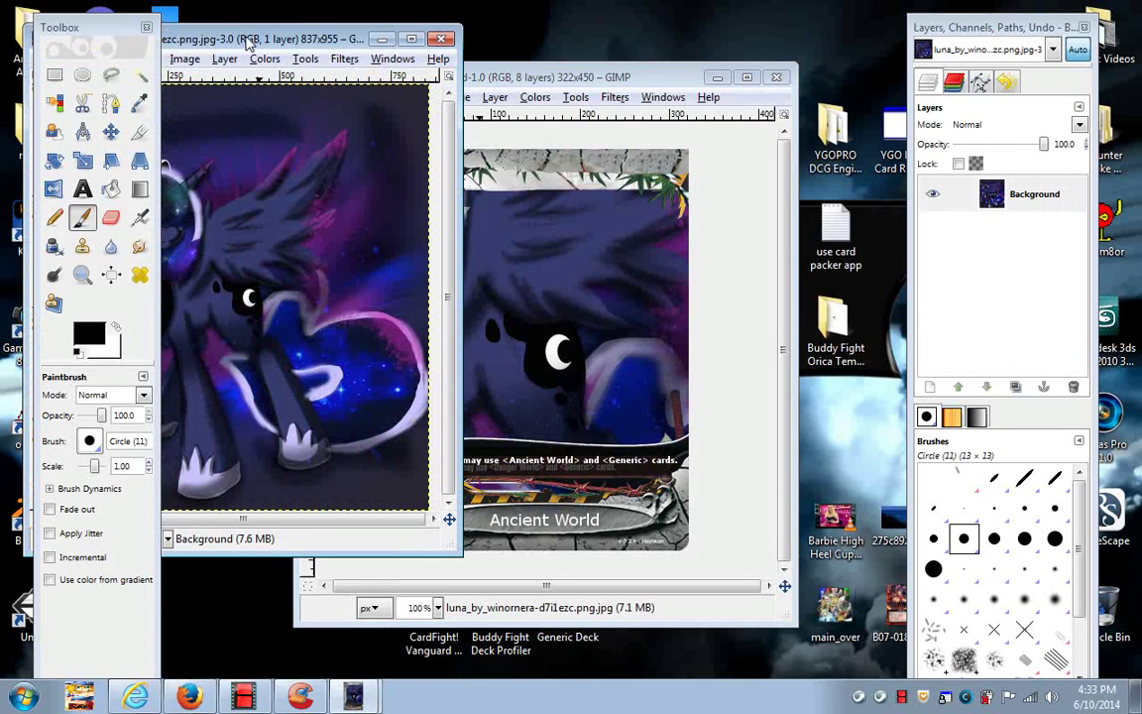
left_click_drag(248, 42, 374, 102)
- Scale the standalone Luna image to 322 × 450 pixels
left_click(311, 119)
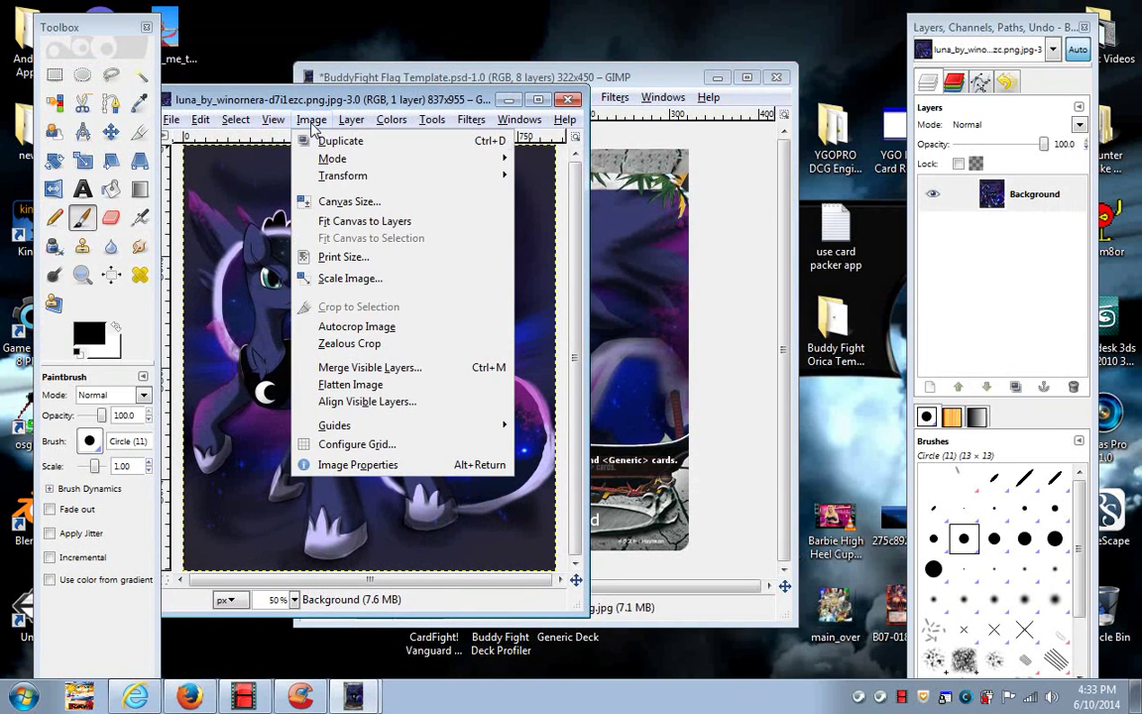
left_click(342, 278)
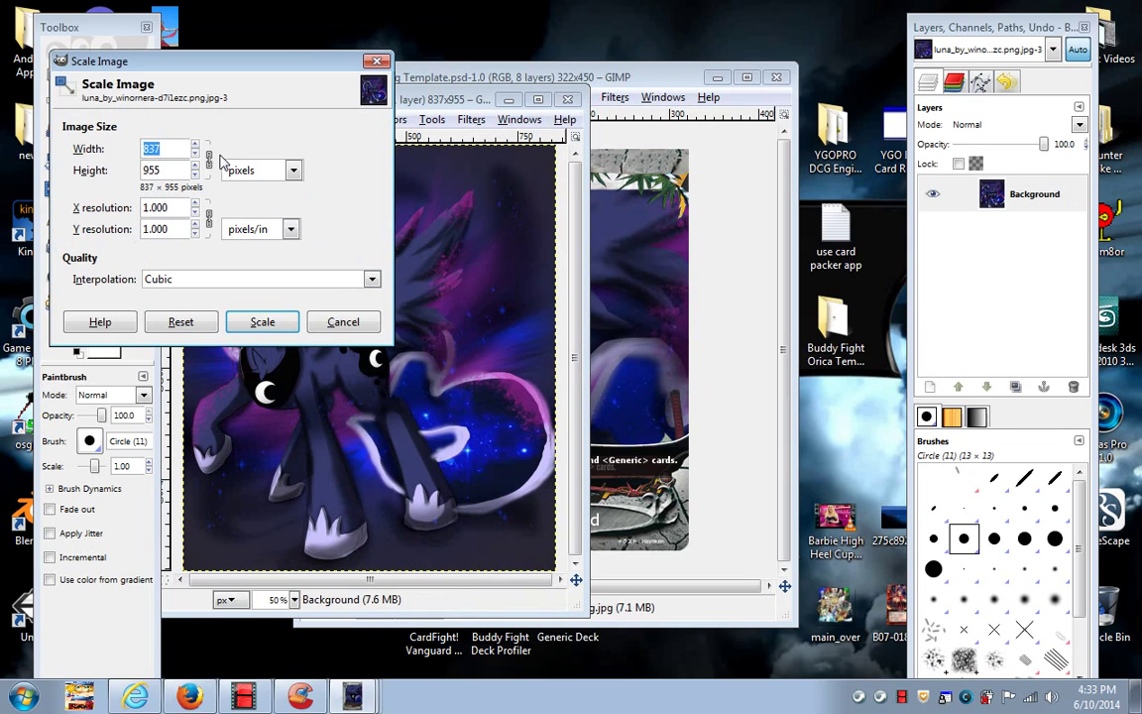
type("322")
key("Tab")
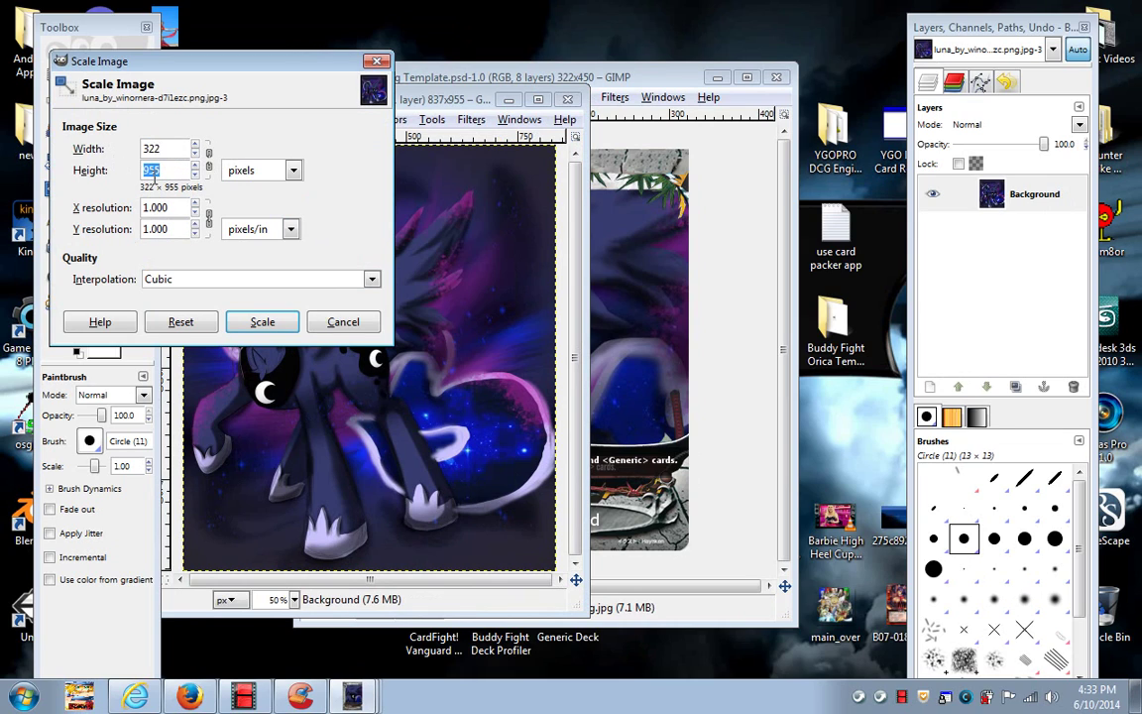
type("450")
left_click(262, 321)
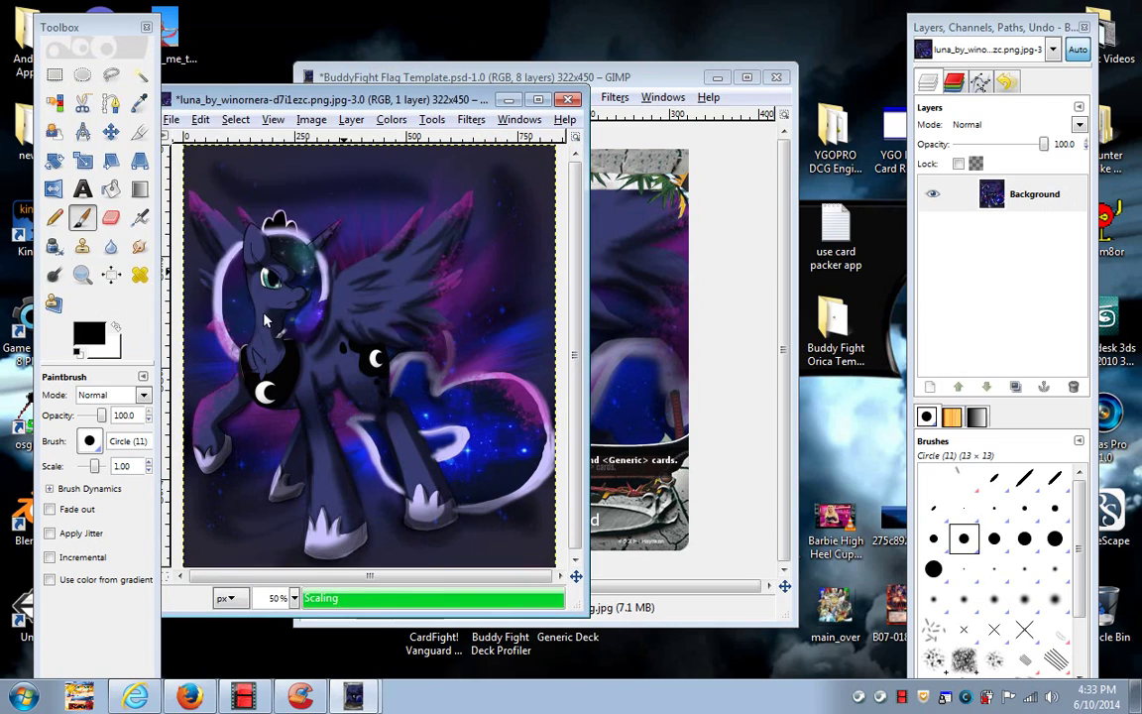
- Start Save As for the Luna picture, keeping Desktop as the folder
left_click_drag(177, 99, 219, 97)
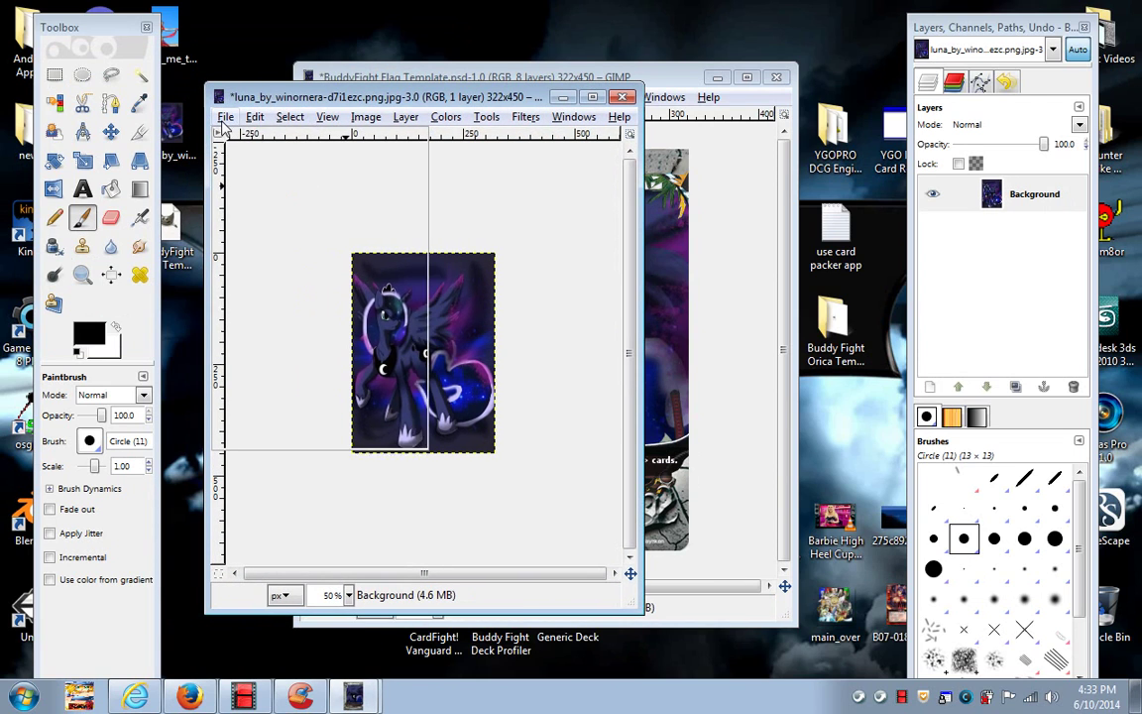
left_click(225, 117)
left_click(243, 275)
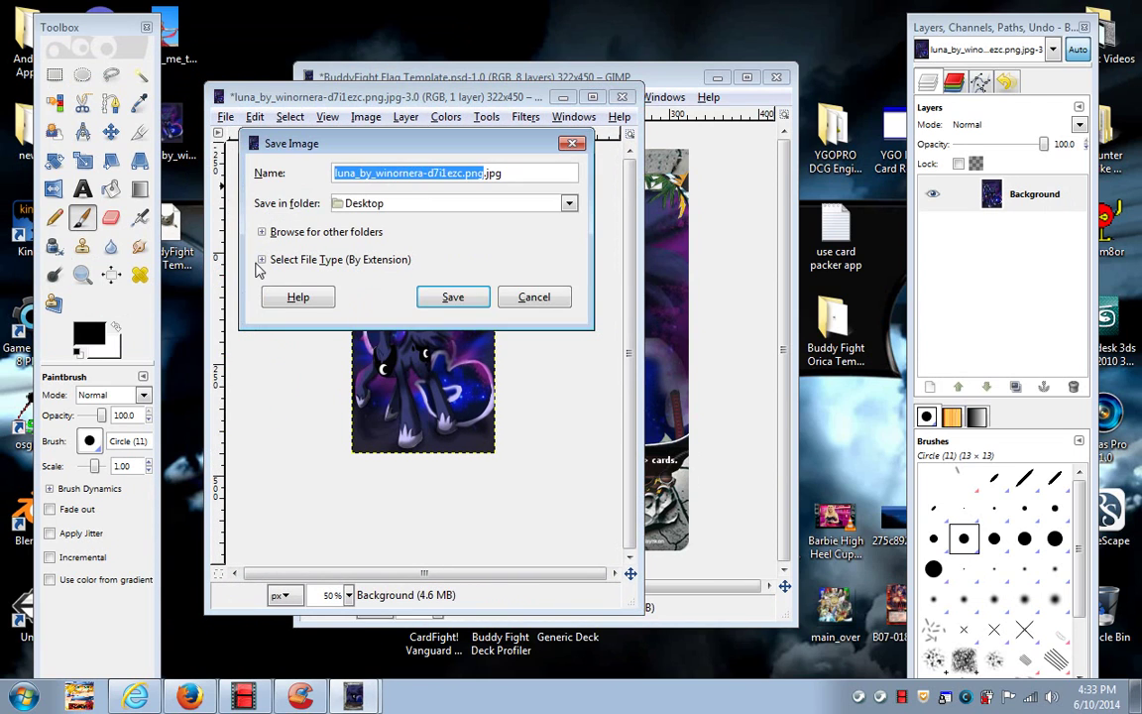
left_click(368, 204)
left_click(337, 188)
- Shorten the name to luna_by1ezc.png, save with the PNG options, and close the window
left_click(434, 173)
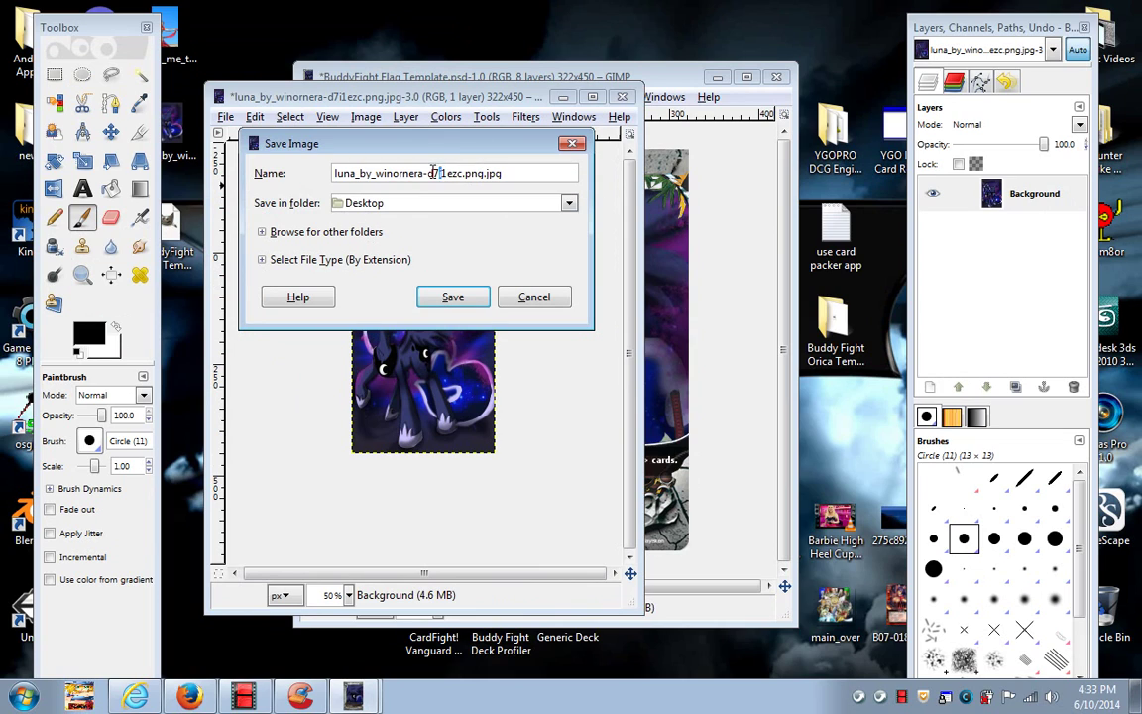
left_click_drag(433, 173, 374, 167)
key("BackSpace")
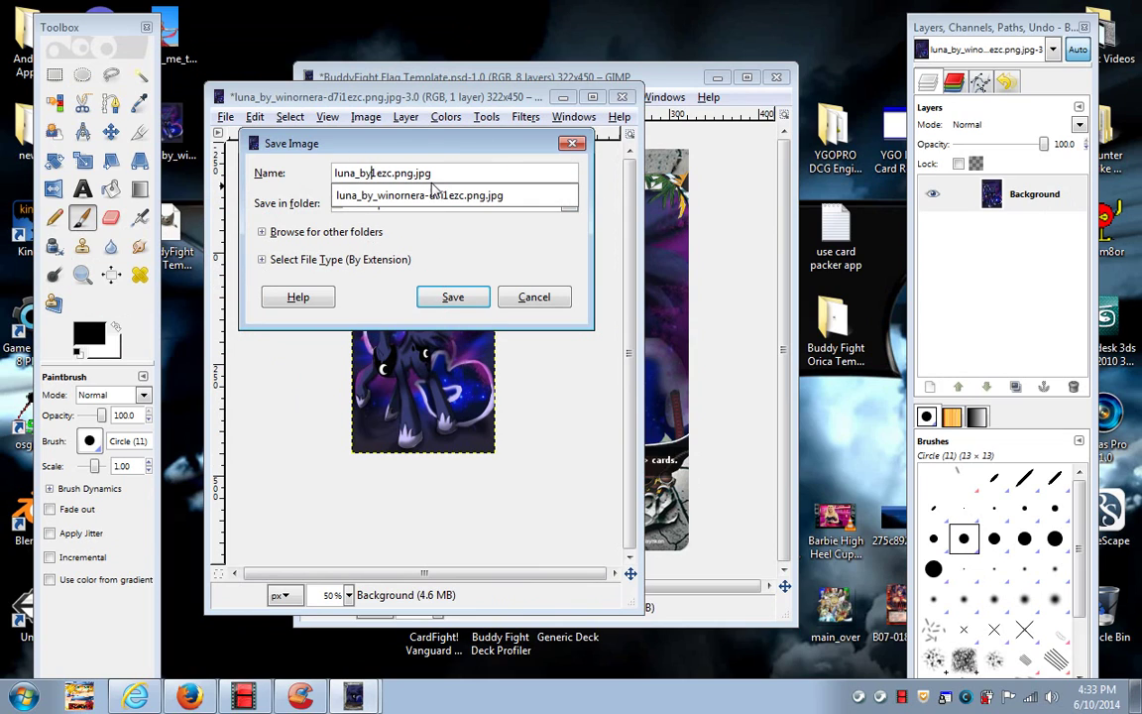
left_click(446, 173)
left_click_drag(446, 173, 415, 176)
key("BackSpace")
key("BackSpace")
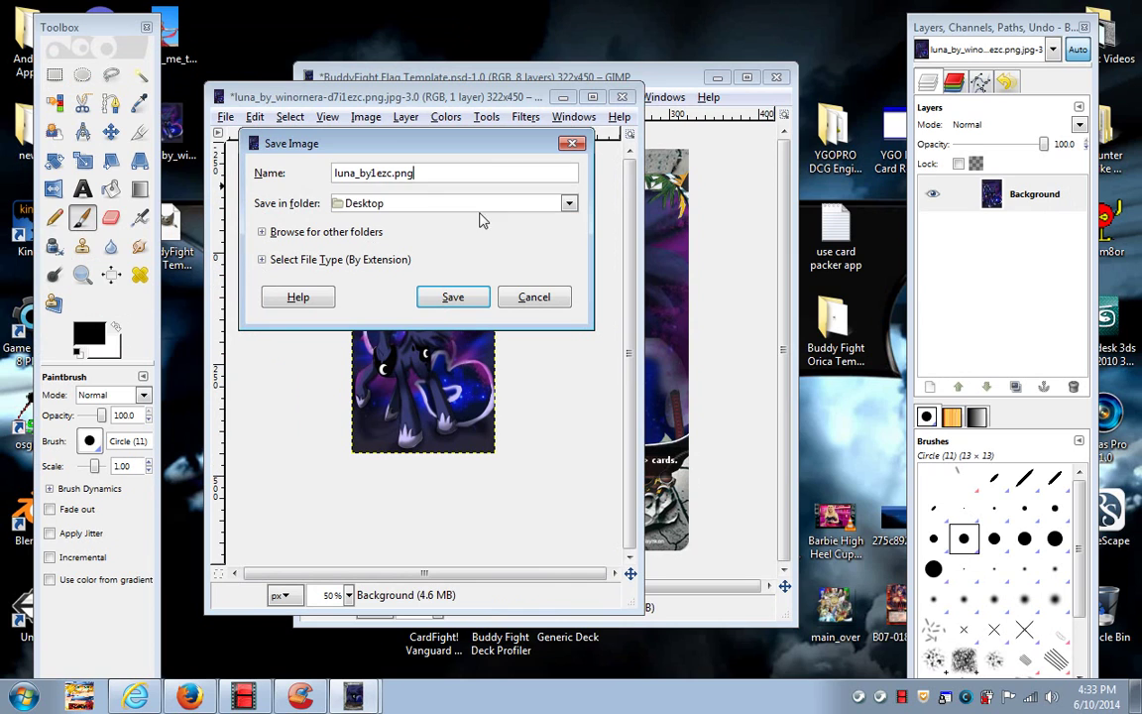
left_click(443, 298)
left_click(446, 297)
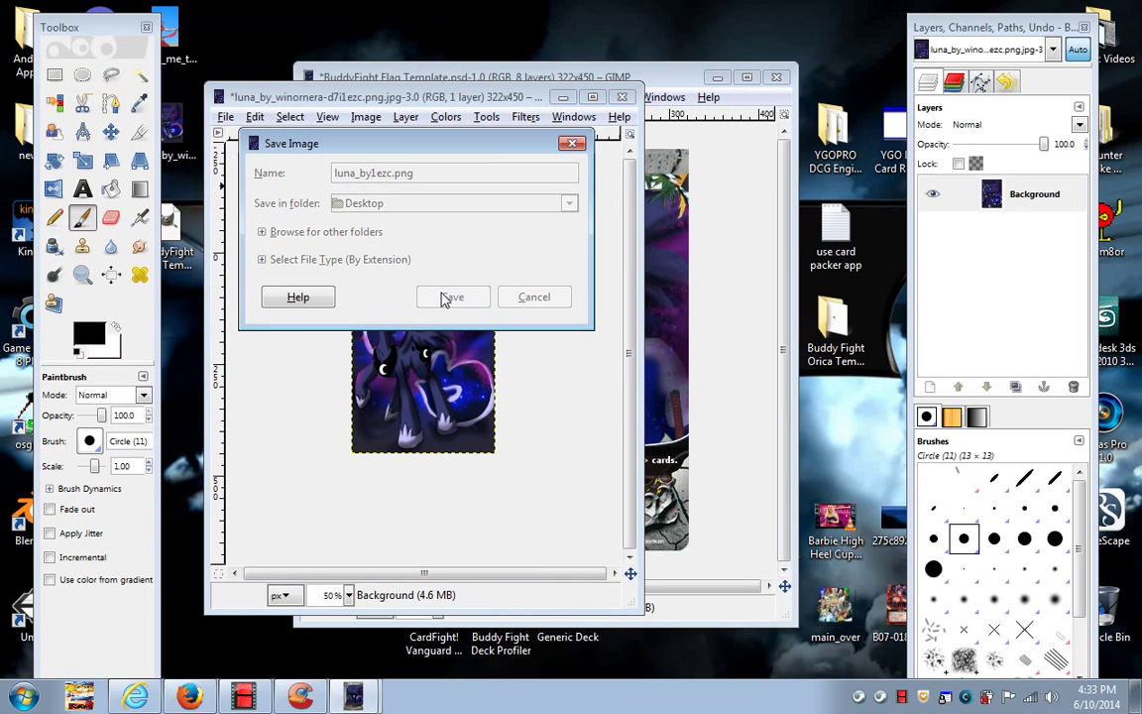
left_click(240, 405)
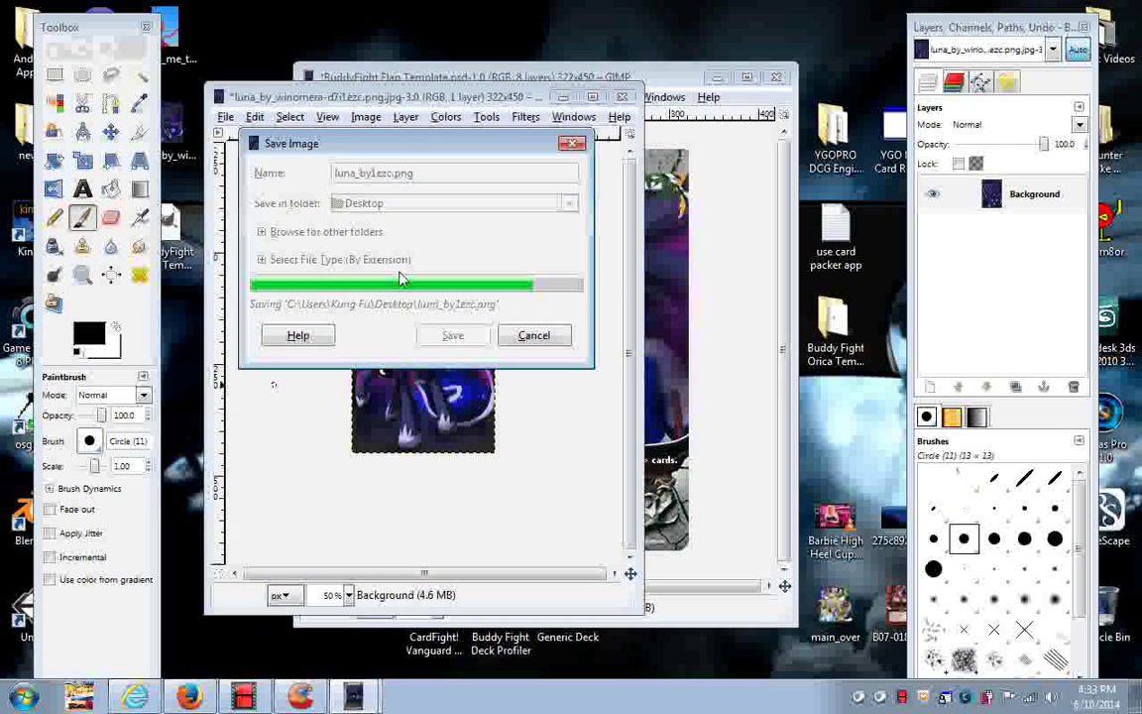
left_click(624, 97)
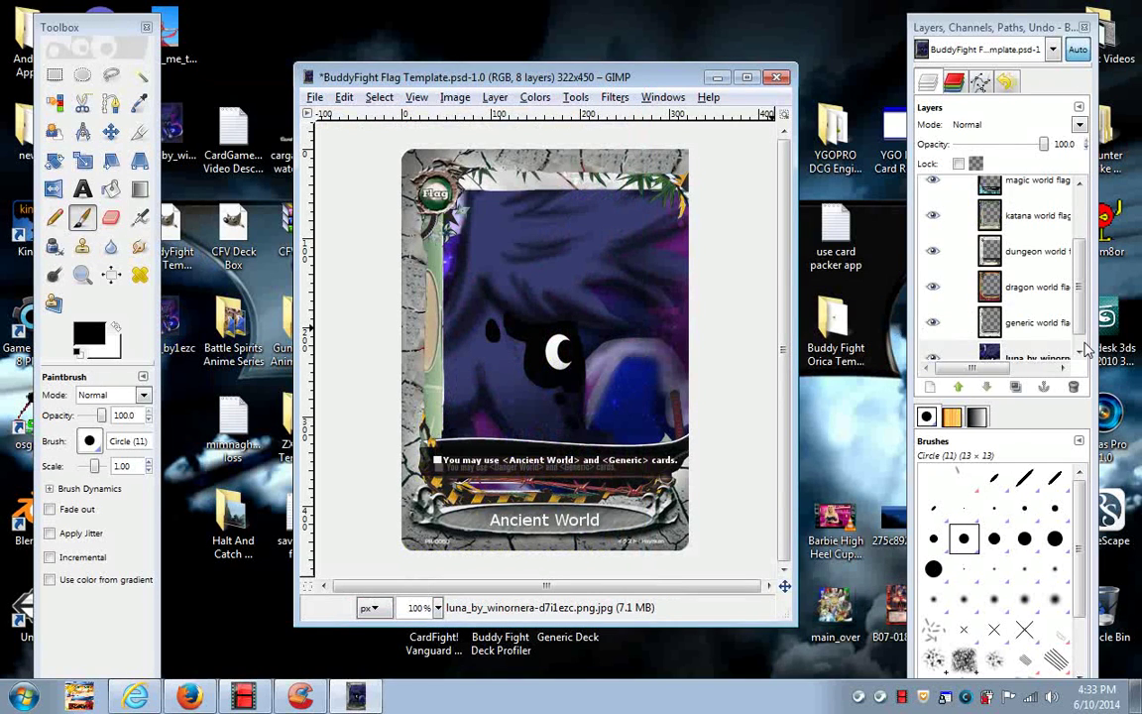
- Delete the oversized Luna layer and add luna_by1ezc.png as the bottom layer
right_click(1022, 354)
left_click(952, 136)
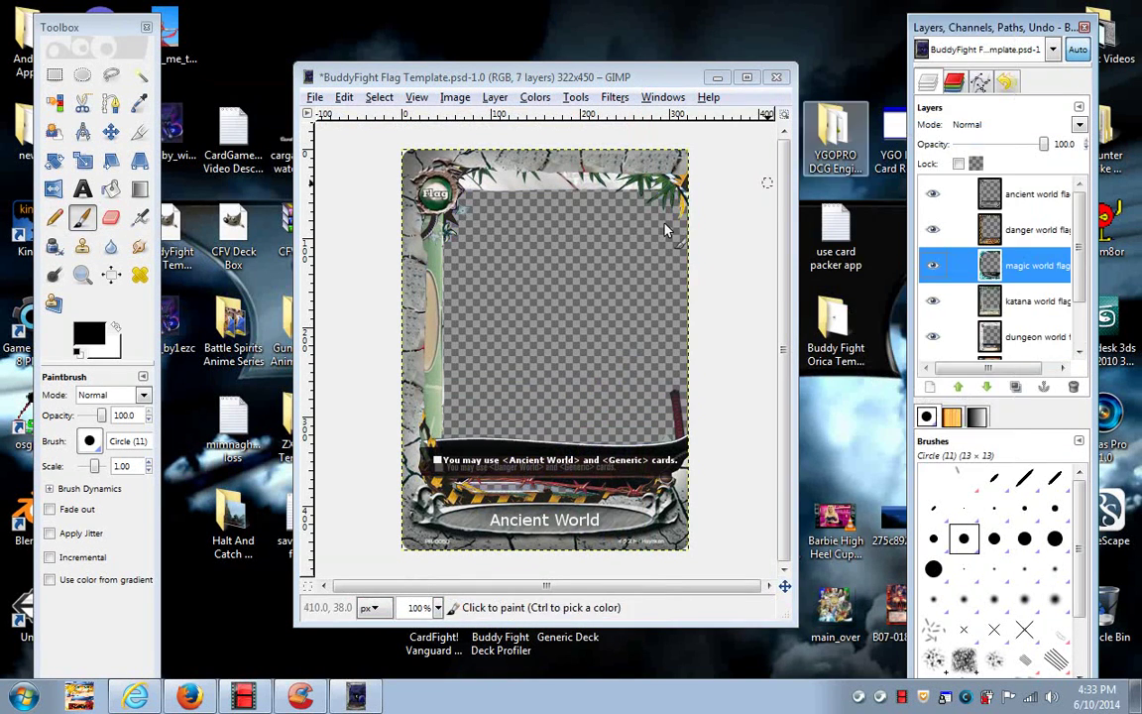
left_click_drag(176, 322, 1084, 349)
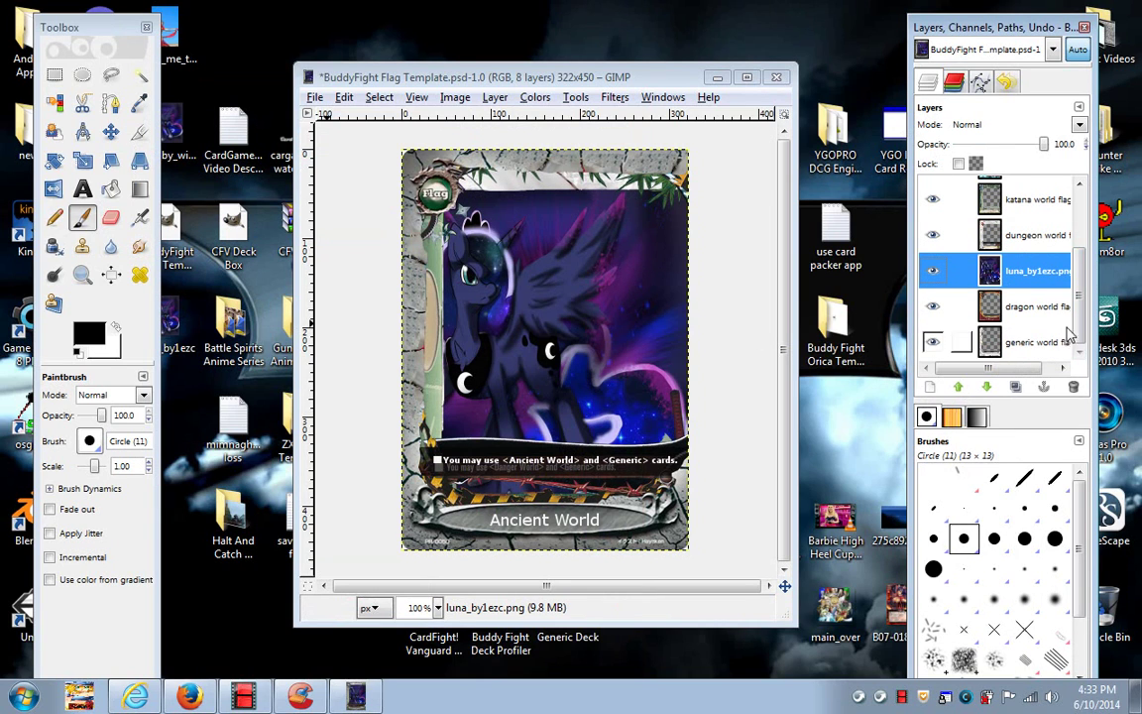
left_click_drag(991, 270, 1016, 352)
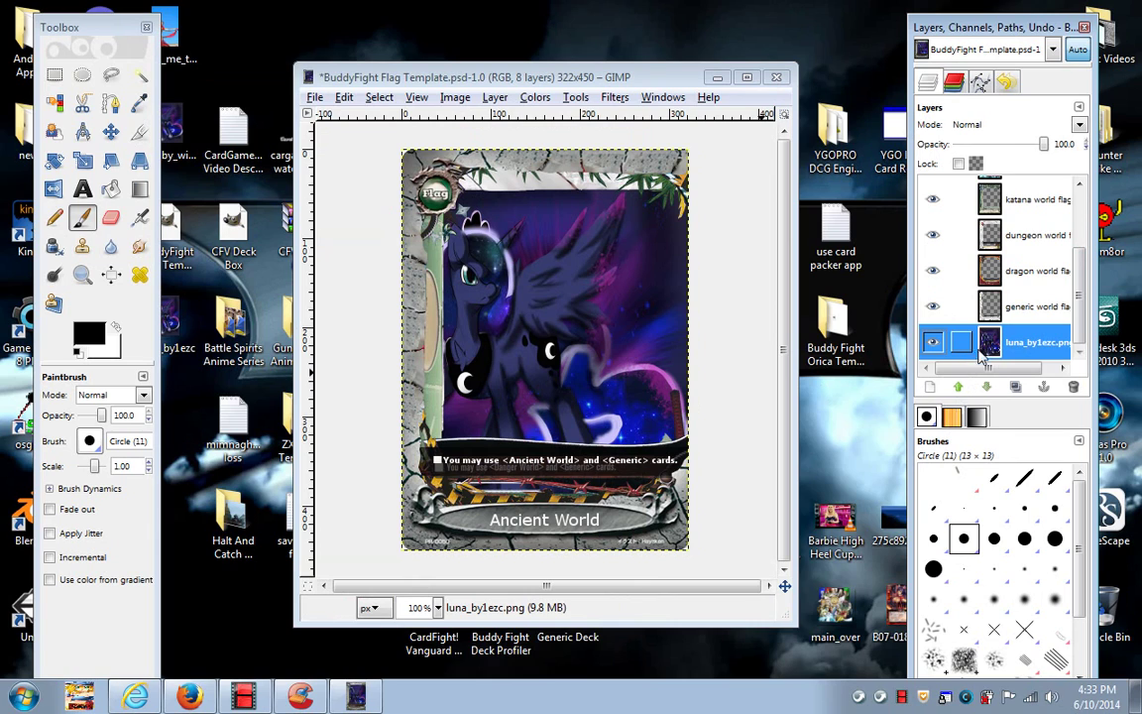
- Hide the dragon, dungeon, katana, magic, danger and ancient world frame layers
left_click(931, 271)
left_click(932, 235)
left_click(932, 199)
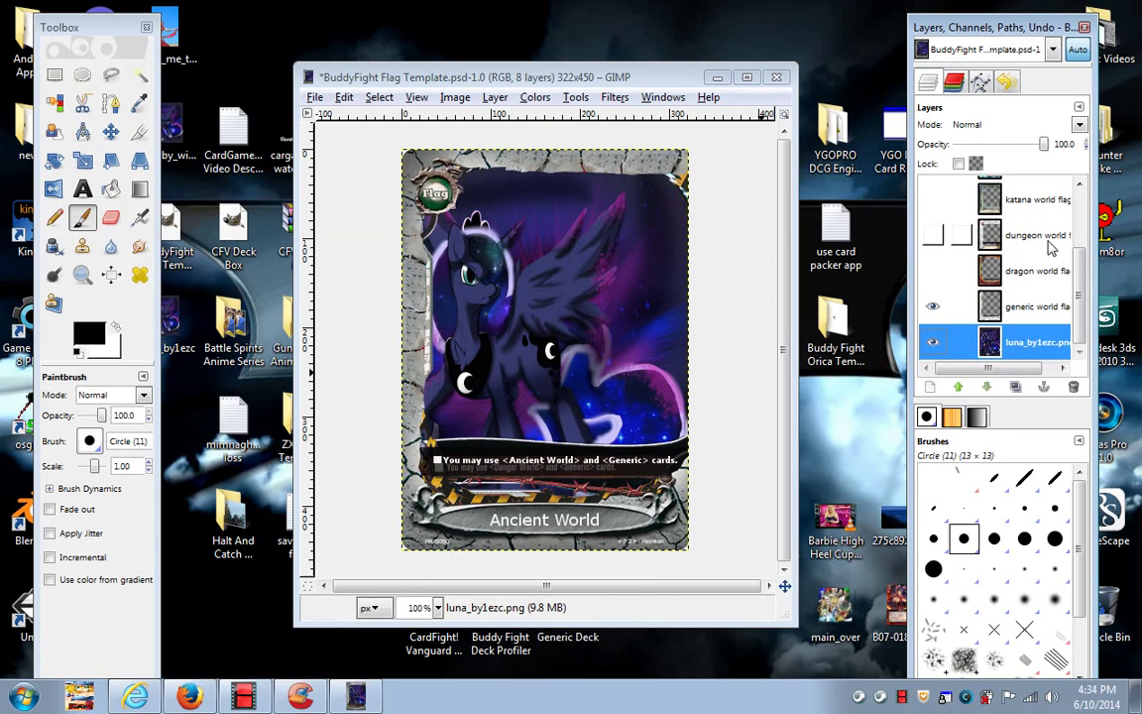
scroll(1061, 255, "up", 3)
left_click(931, 265)
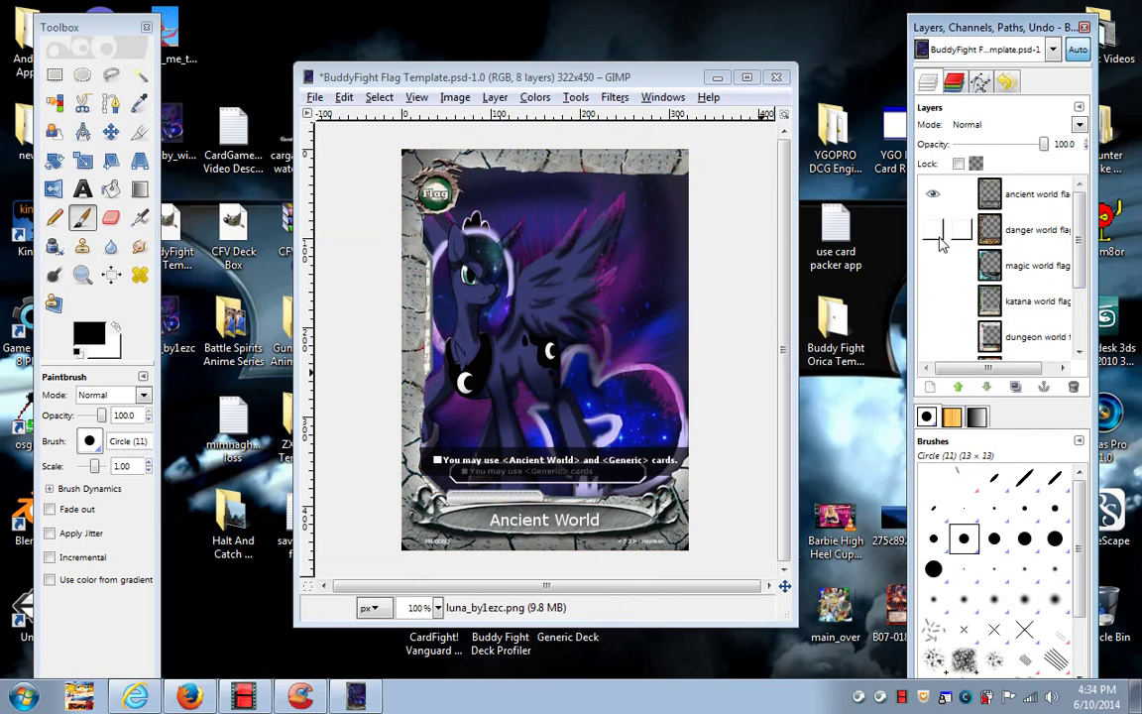
left_click(932, 230)
left_click(932, 195)
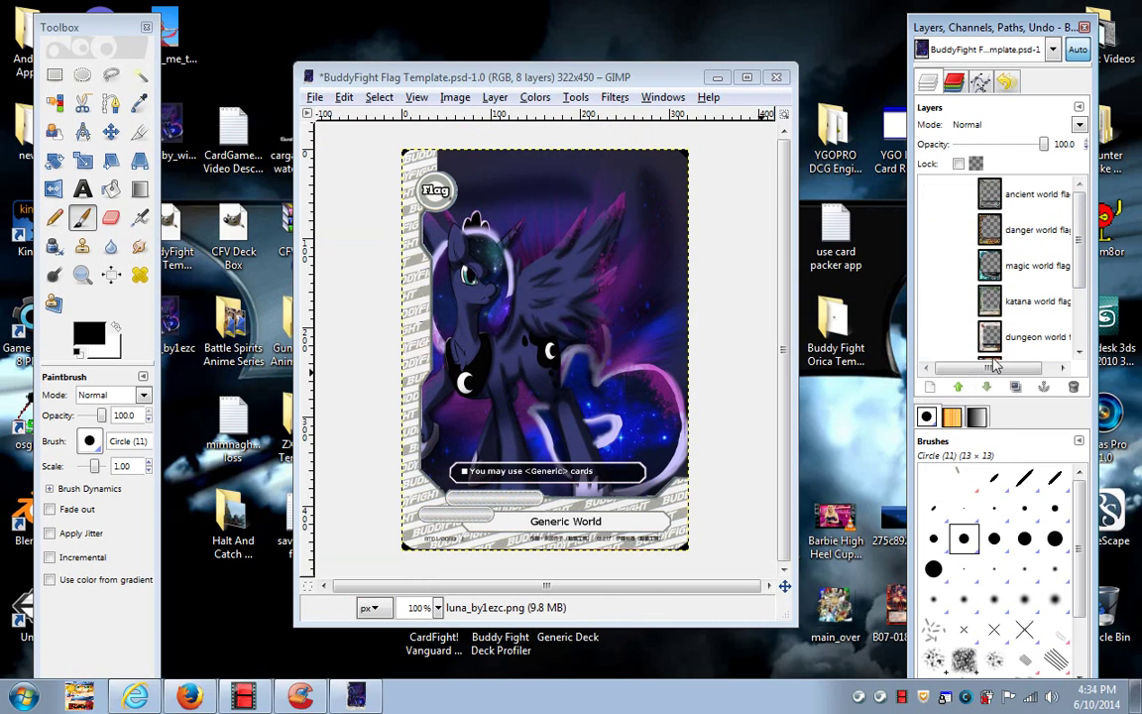
scroll(1084, 302, "down", 4)
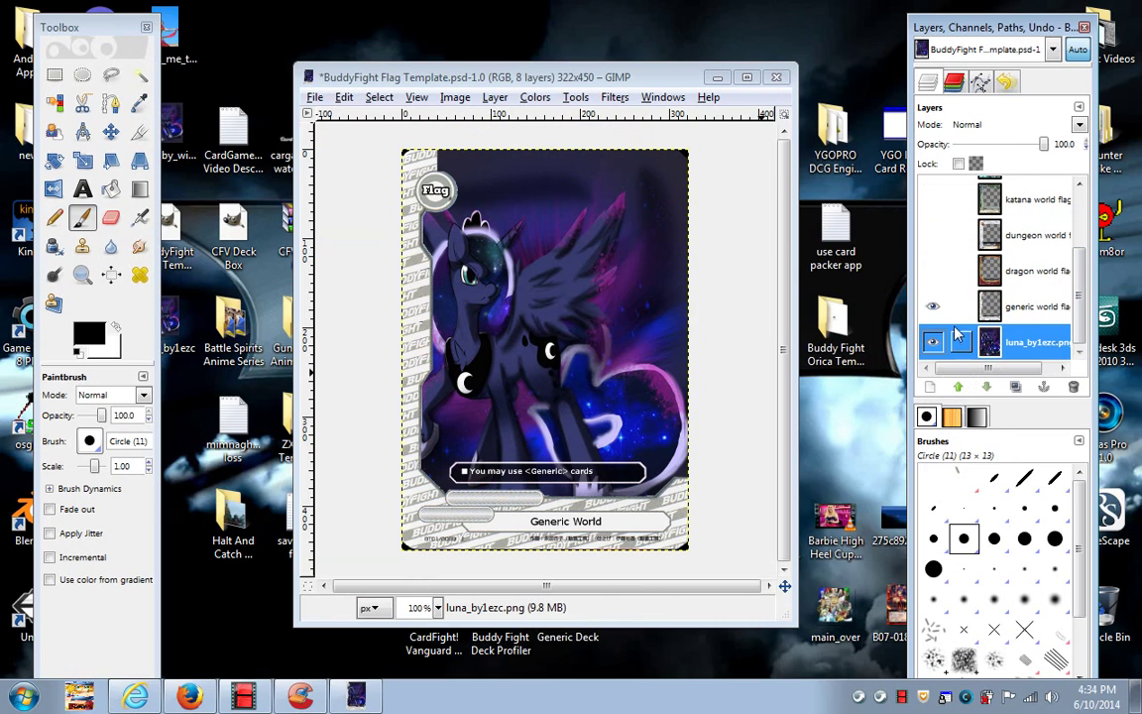
left_click(933, 308)
left_click(933, 307)
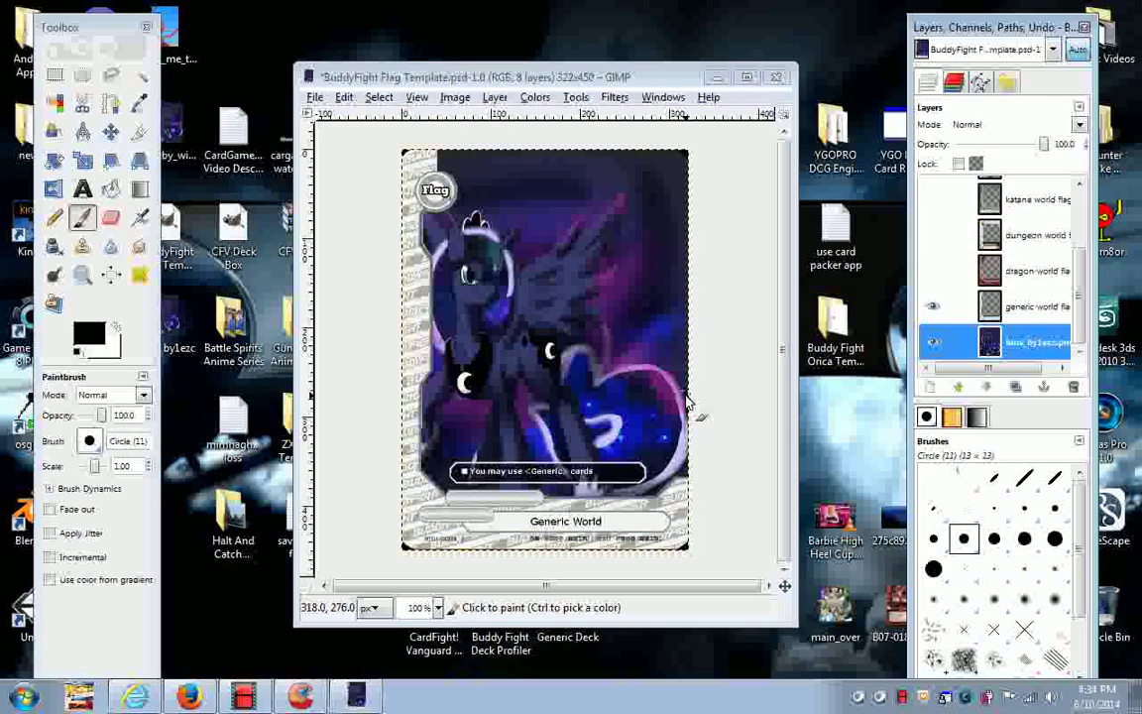
- Preview the Dragon World and Dungeon World frames over the Luna artwork, hiding the generic frame
left_click(932, 271)
left_click(933, 307)
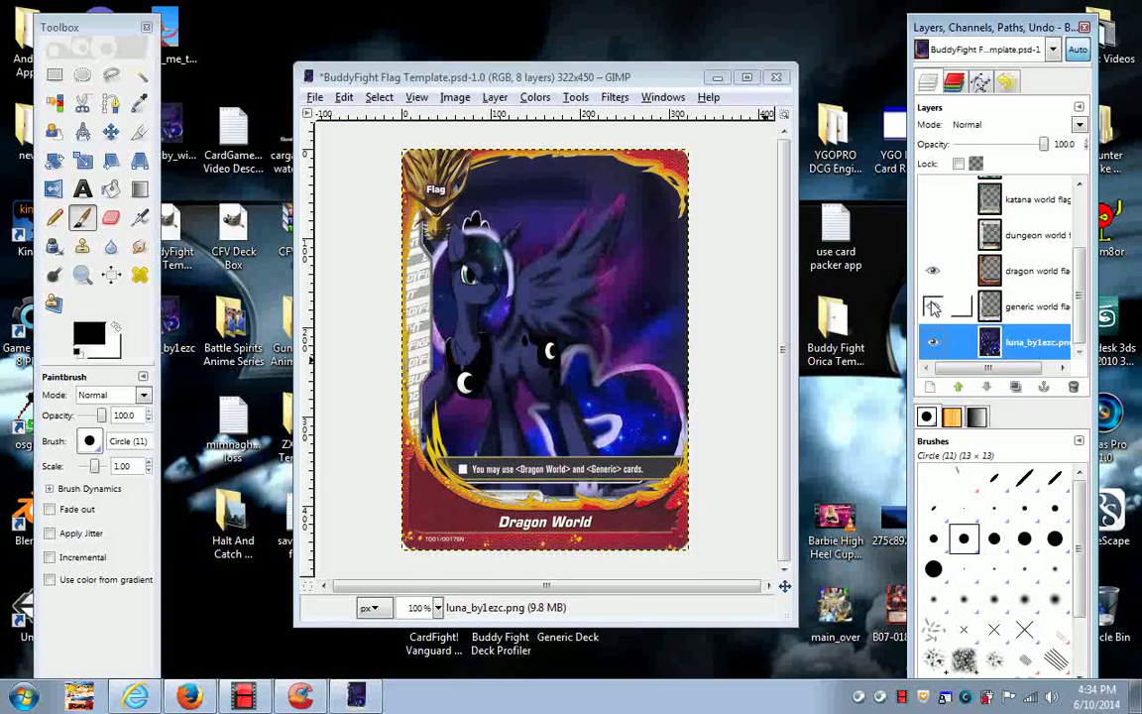
left_click(933, 271)
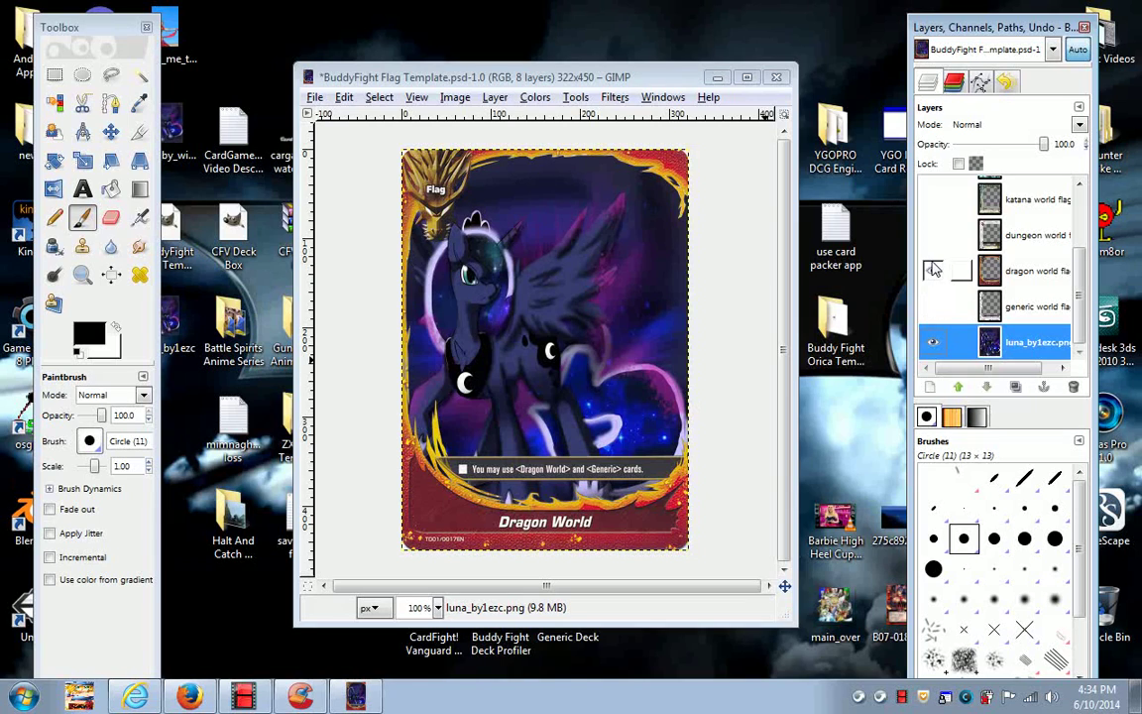
left_click(933, 271)
left_click(932, 235)
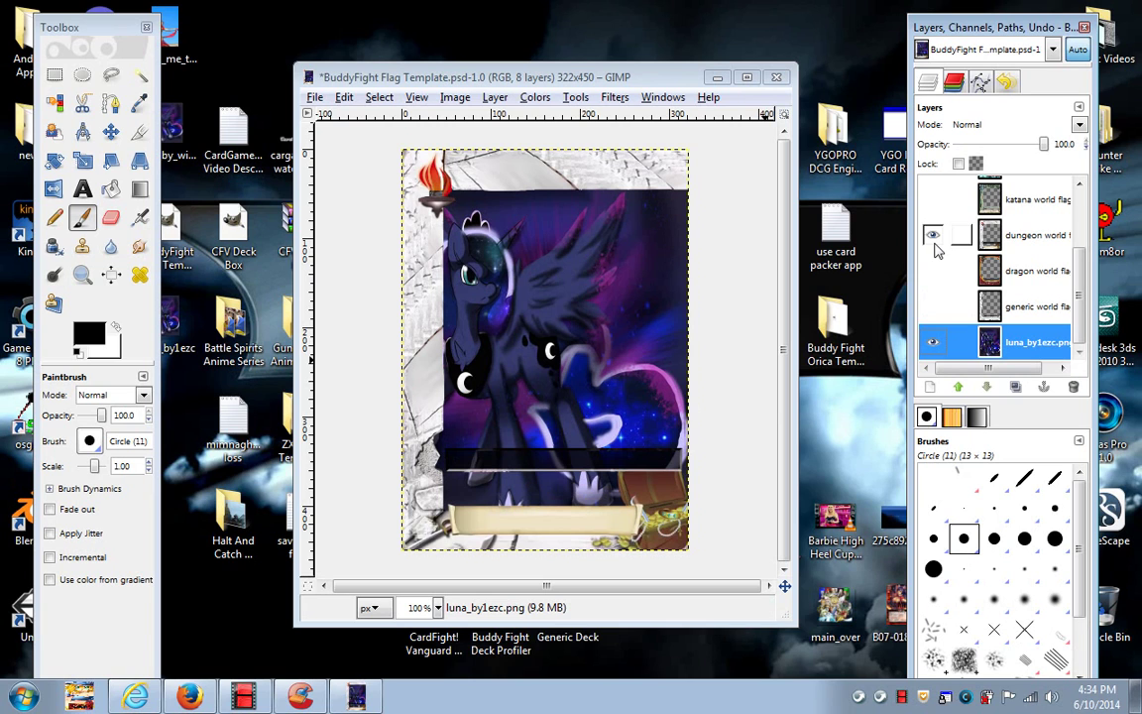
mouse_move(545, 70)
left_mouse_down()
mouse_move(1112, 467)
mouse_move(607, 83)
left_mouse_up()
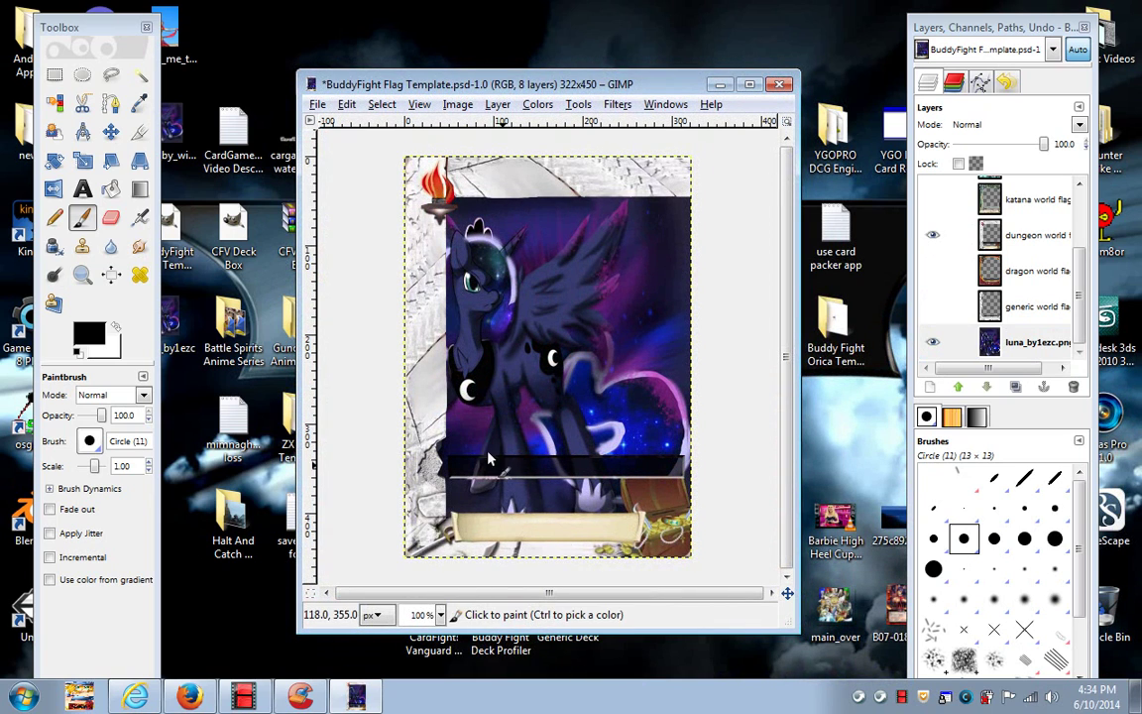
left_click(934, 235)
- Try the Katana, Magic and Danger frames, leaving only the Ancient World frame visible
left_click(934, 199)
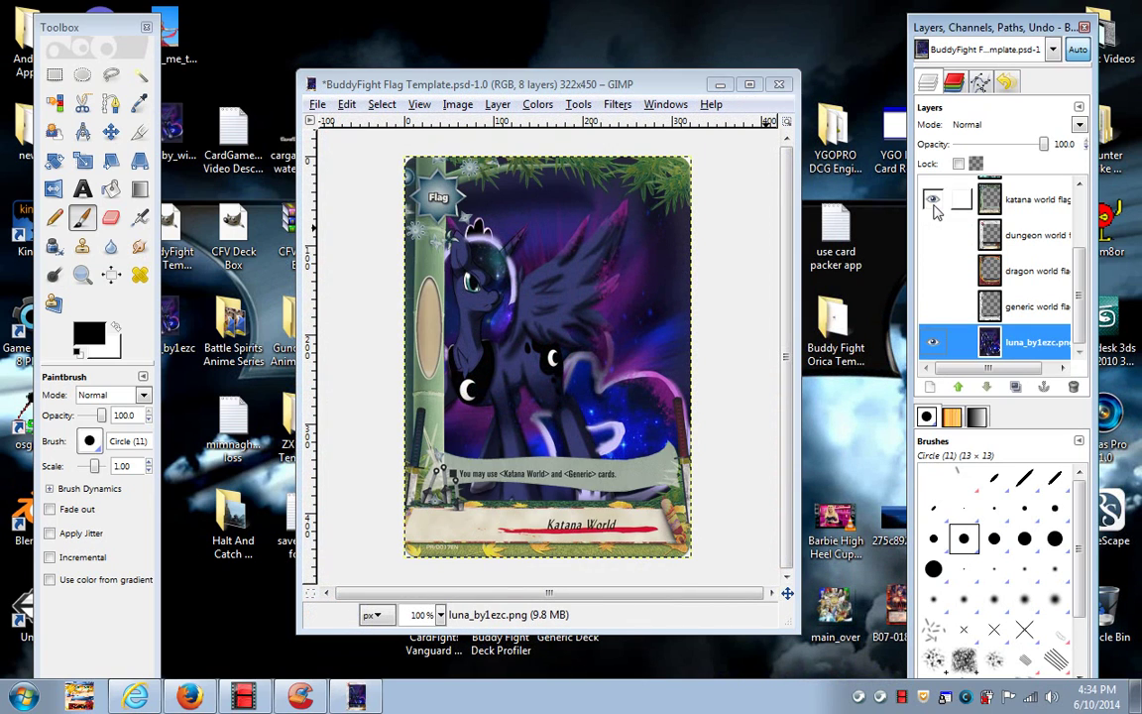
scroll(1081, 238, "up", 3)
scroll(1088, 230, "up", 1)
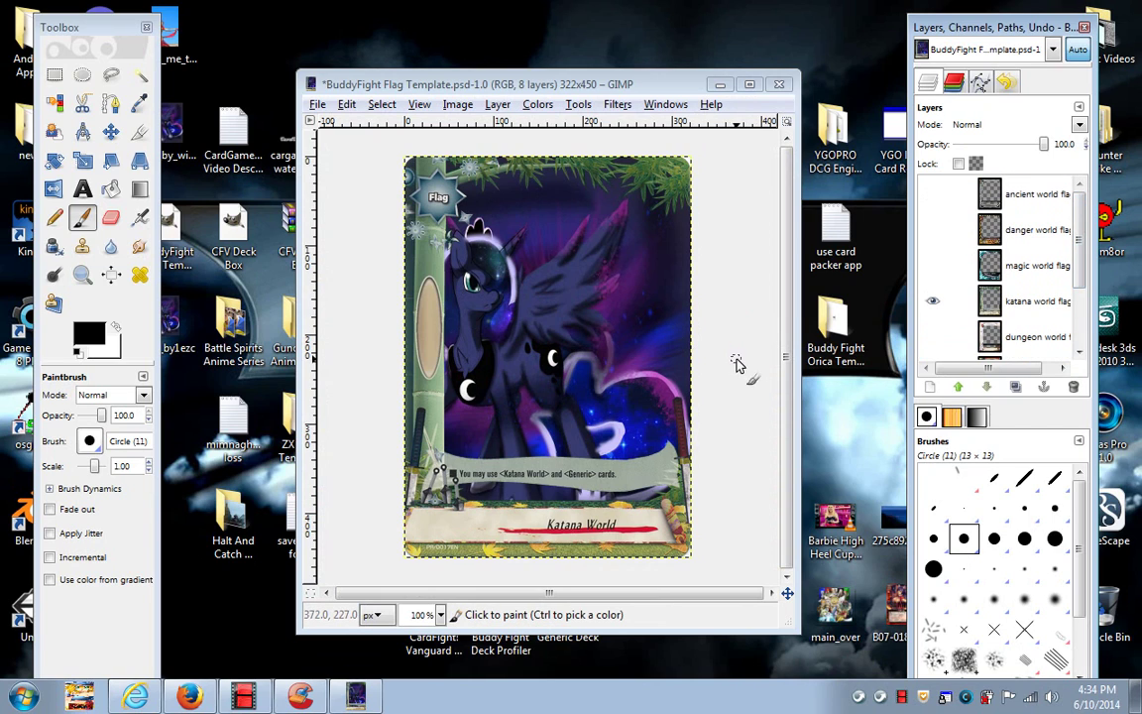
left_click(933, 265)
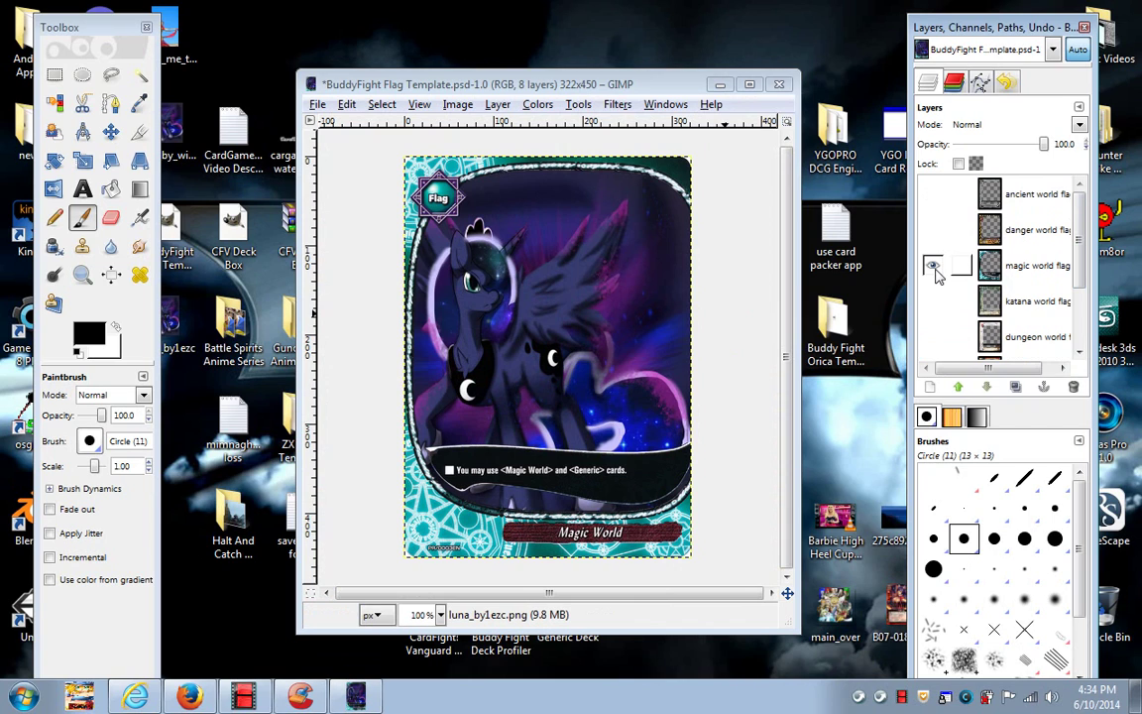
left_click(932, 266)
left_click(934, 231)
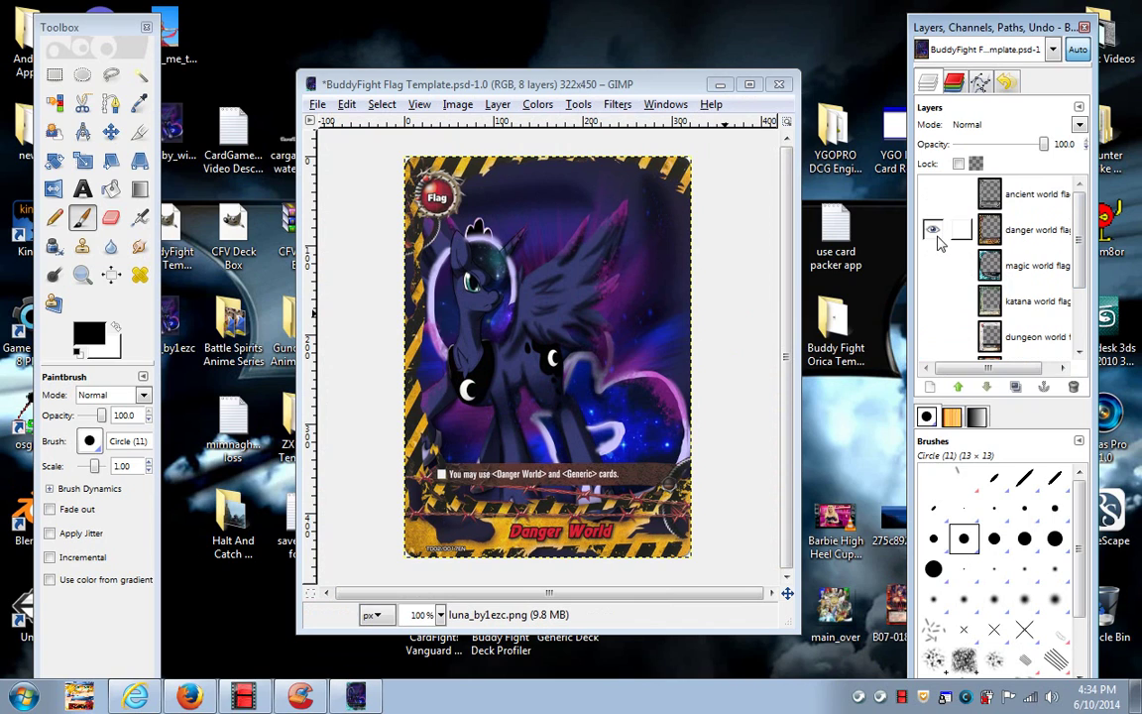
left_click(932, 230)
left_click(933, 194)
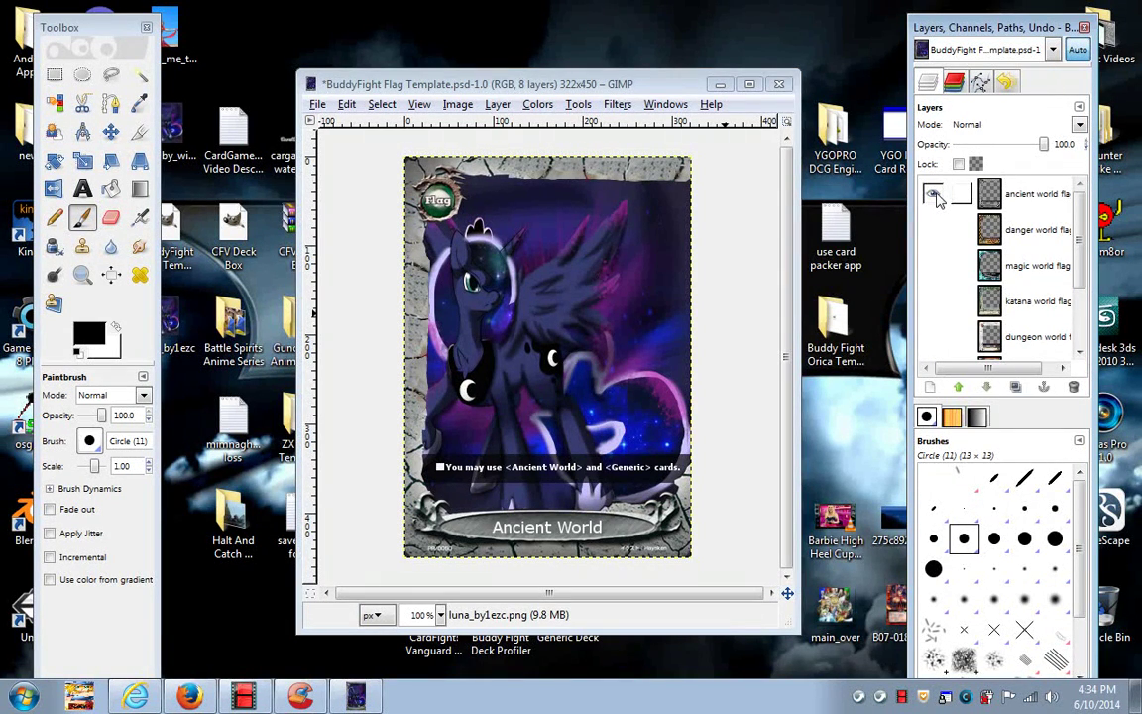
mouse_move(1078, 229)
left_mouse_down()
mouse_move(1080, 282)
mouse_move(1089, 212)
left_mouse_up()
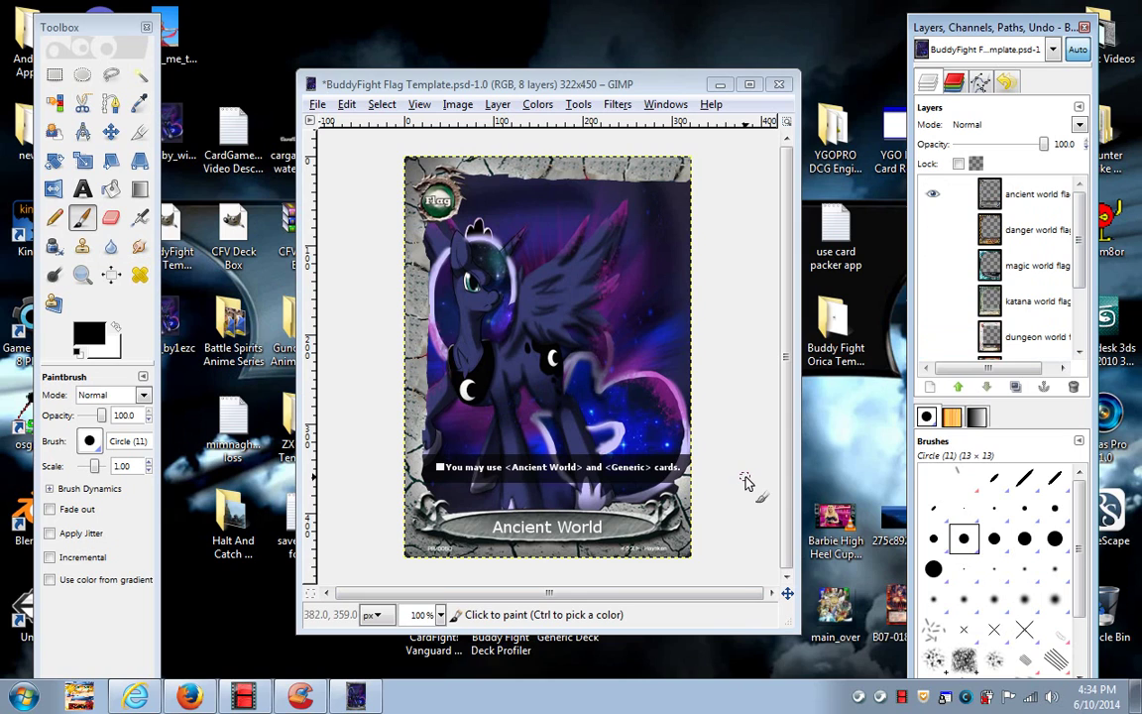
- In Paint, paste the screen capture and crop the canvas to just the card
left_click(36, 684)
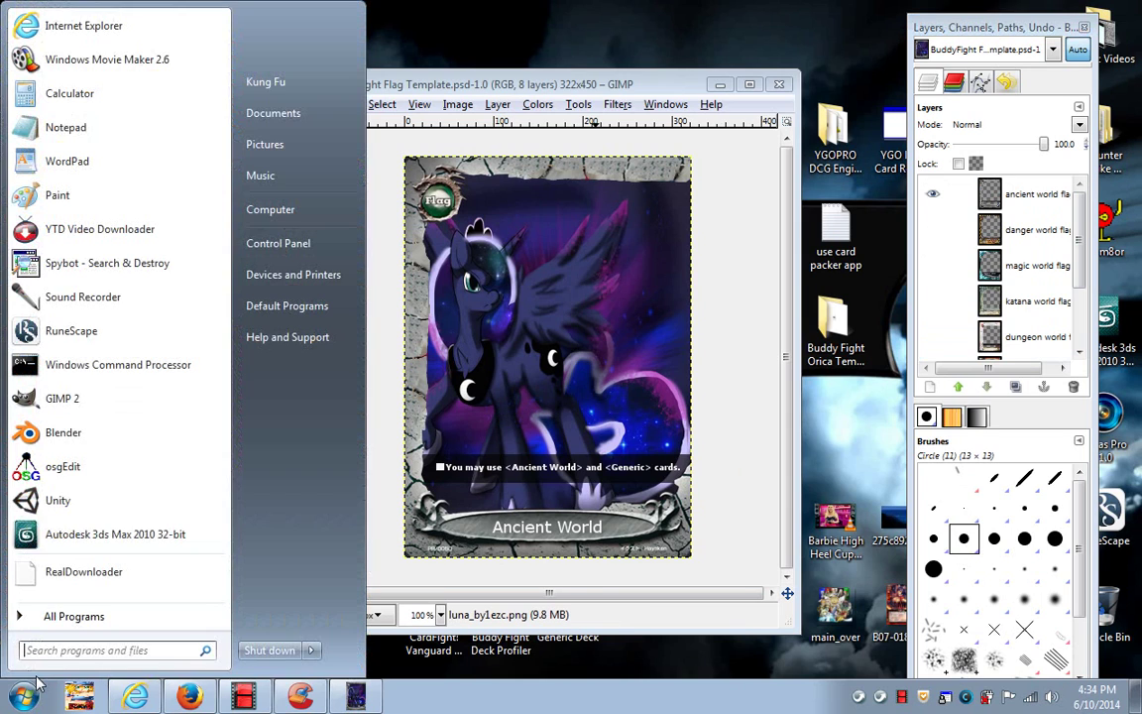
left_click(596, 666)
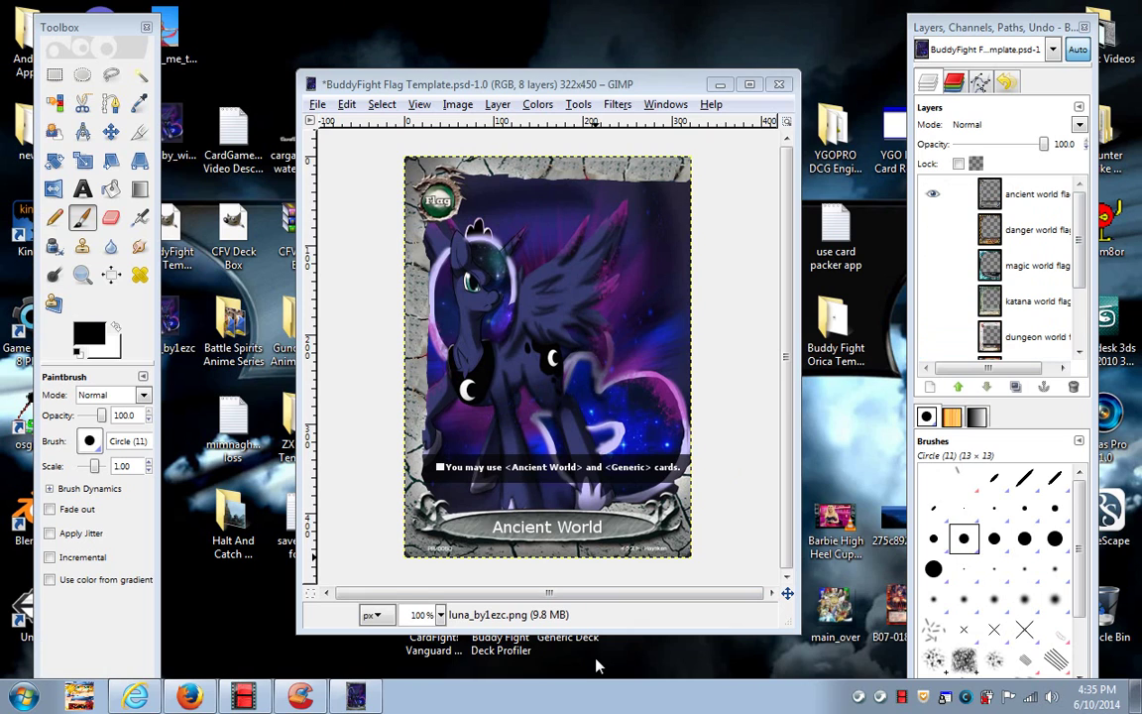
key("super")
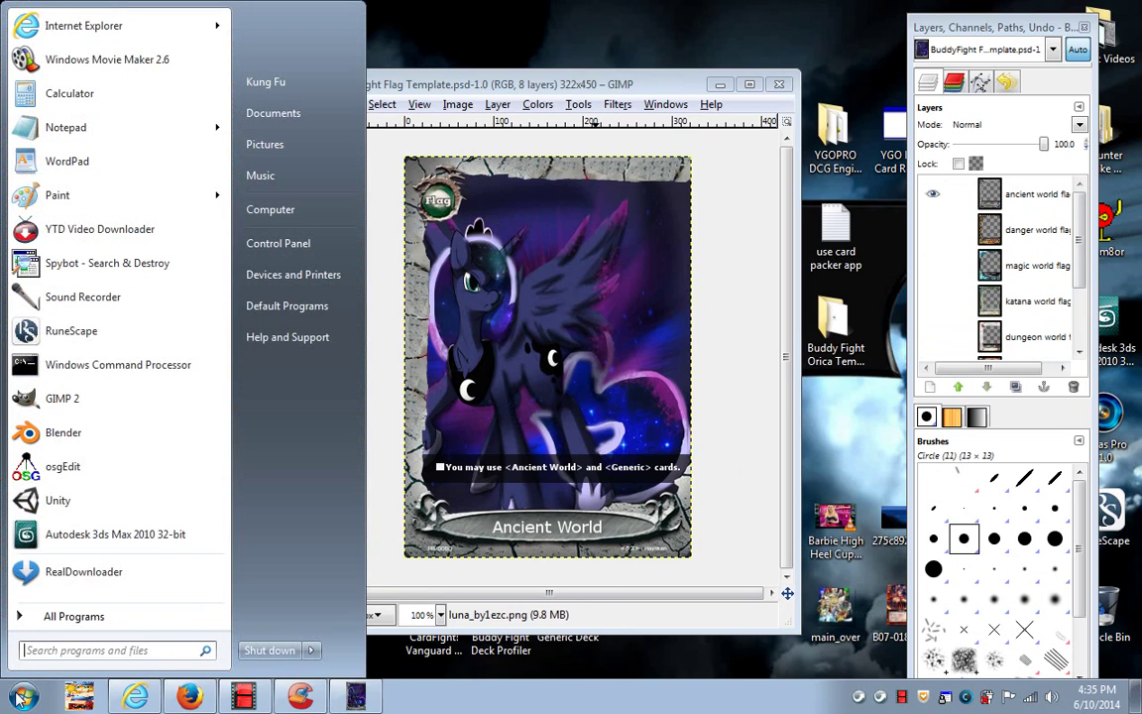
key("Escape")
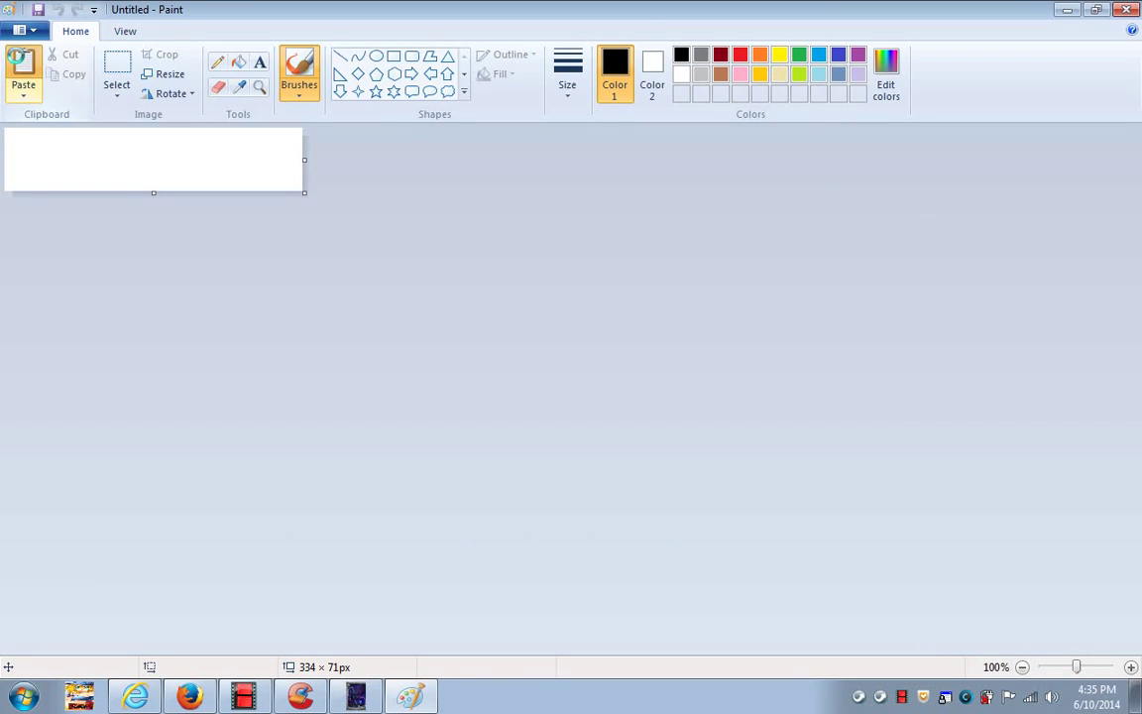
left_click(22, 64)
left_click_drag(215, 245, 92, 240)
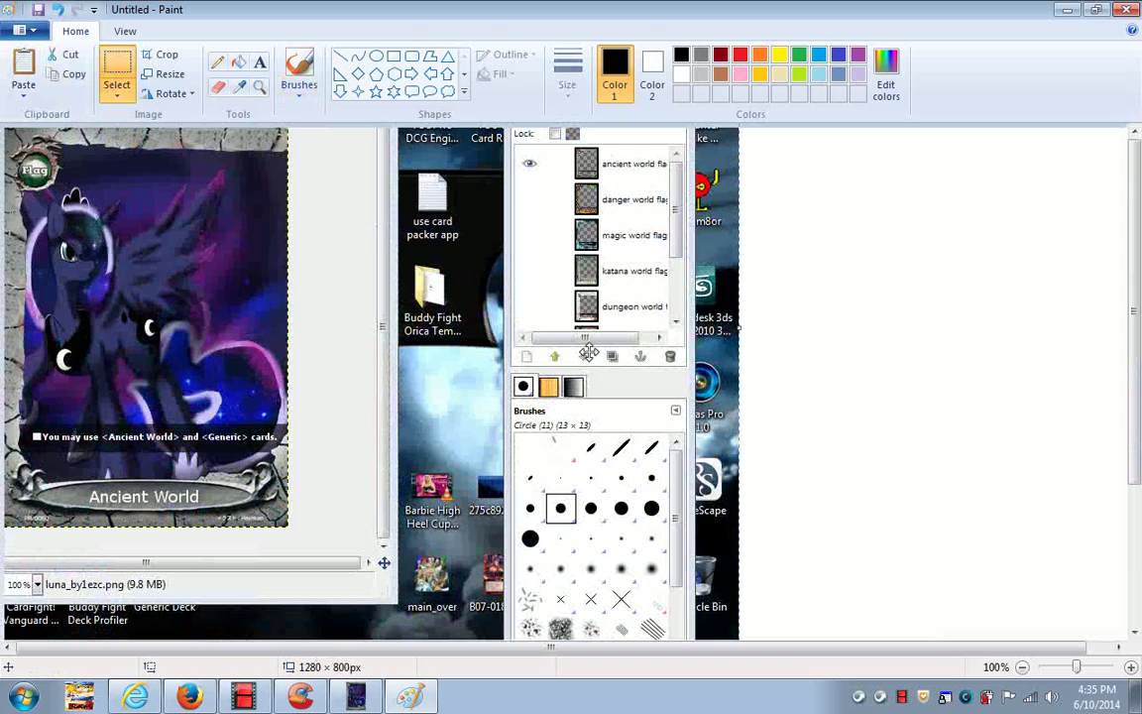
scroll(1107, 628, "down", 3)
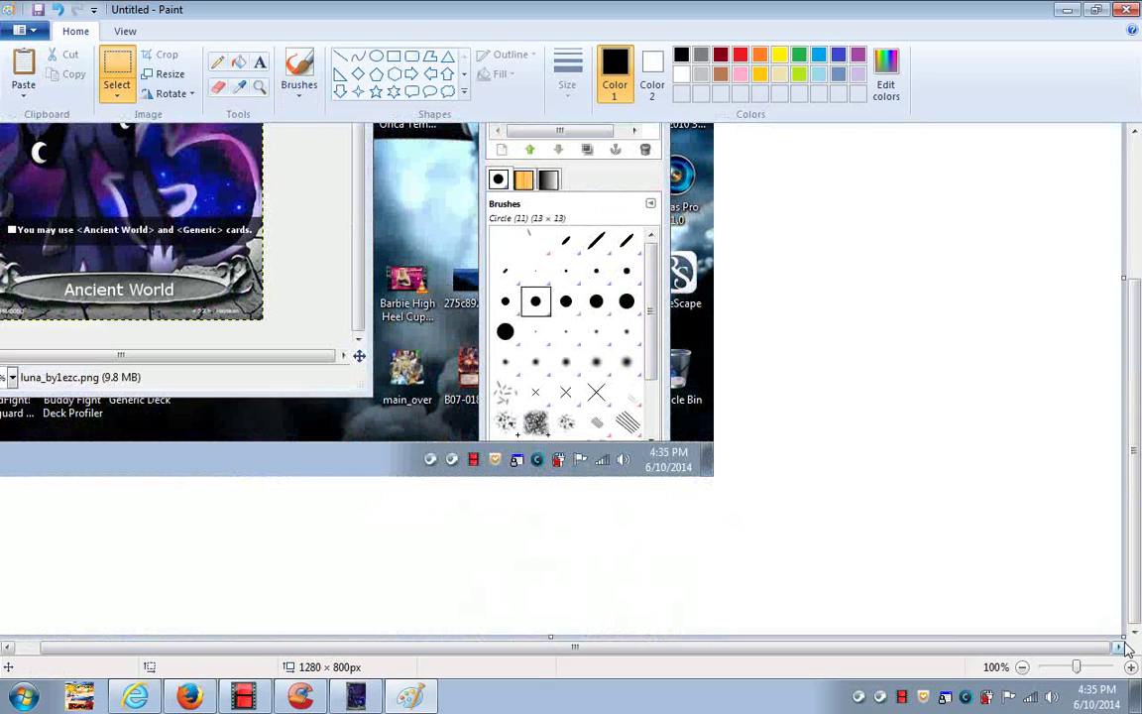
left_click_drag(1124, 626, 265, 322)
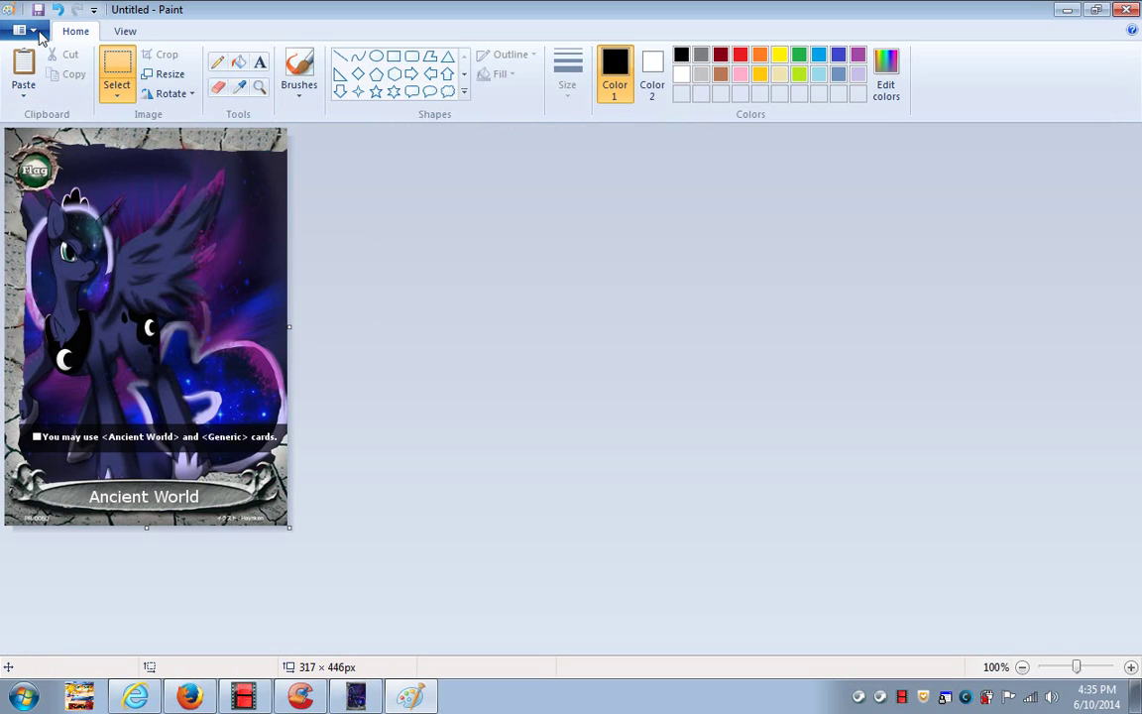
- Save the cropped card image to the Desktop as sadsadsd
key("ctrl+s")
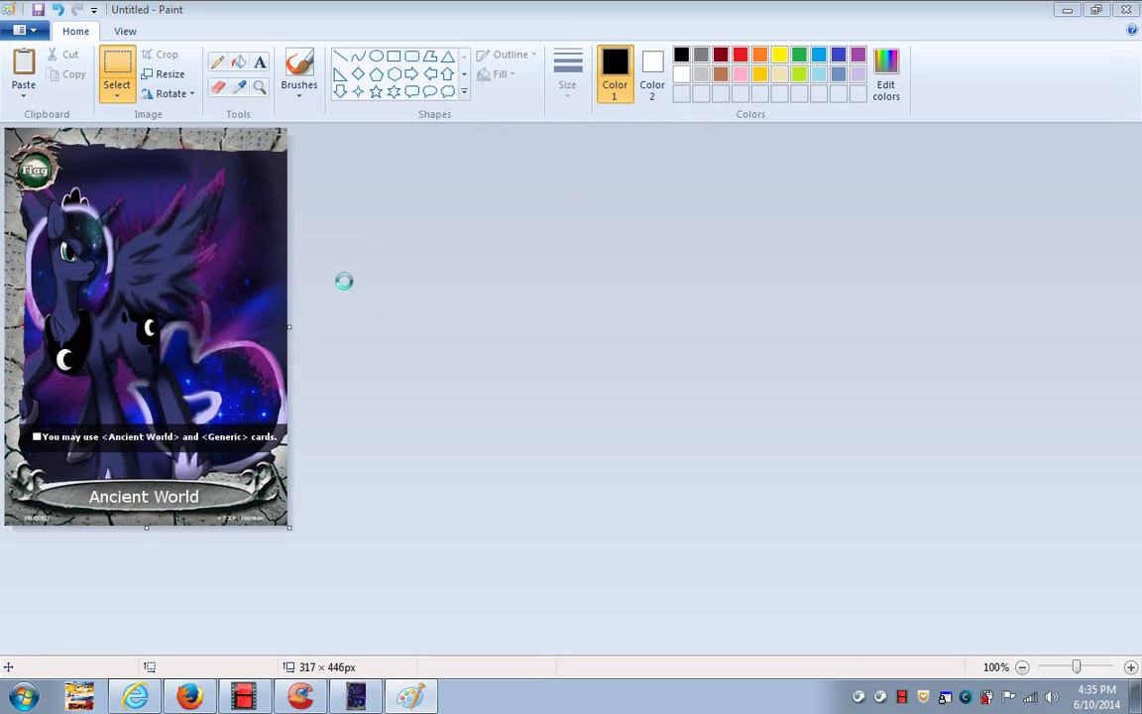
left_click(72, 144)
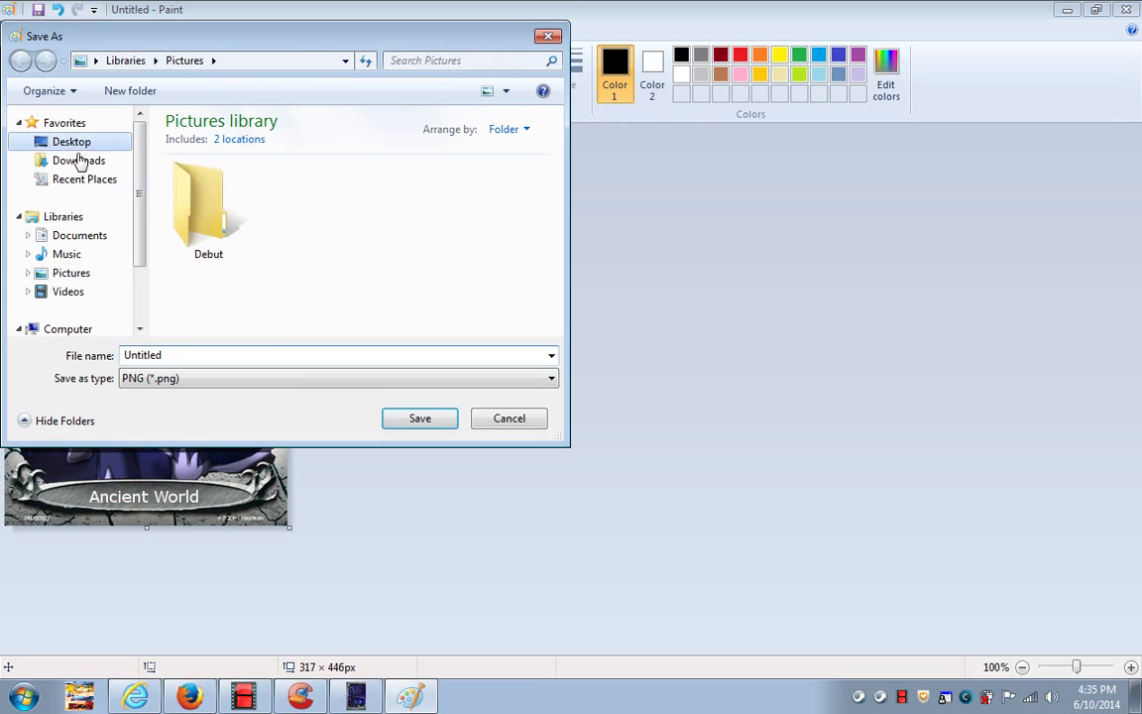
double_click(168, 354)
type("sadsadsd")
left_click(417, 419)
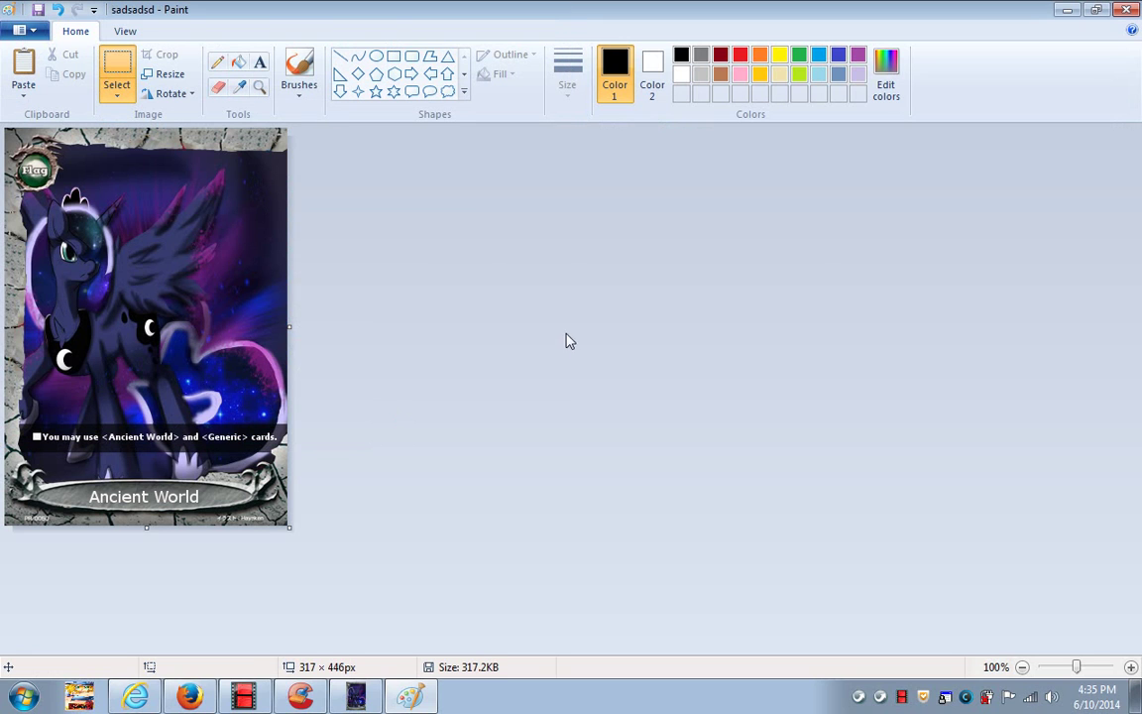
- Close Paint, then close the flag template in GIMP with Don't Save and exit GIMP
left_click(1132, 10)
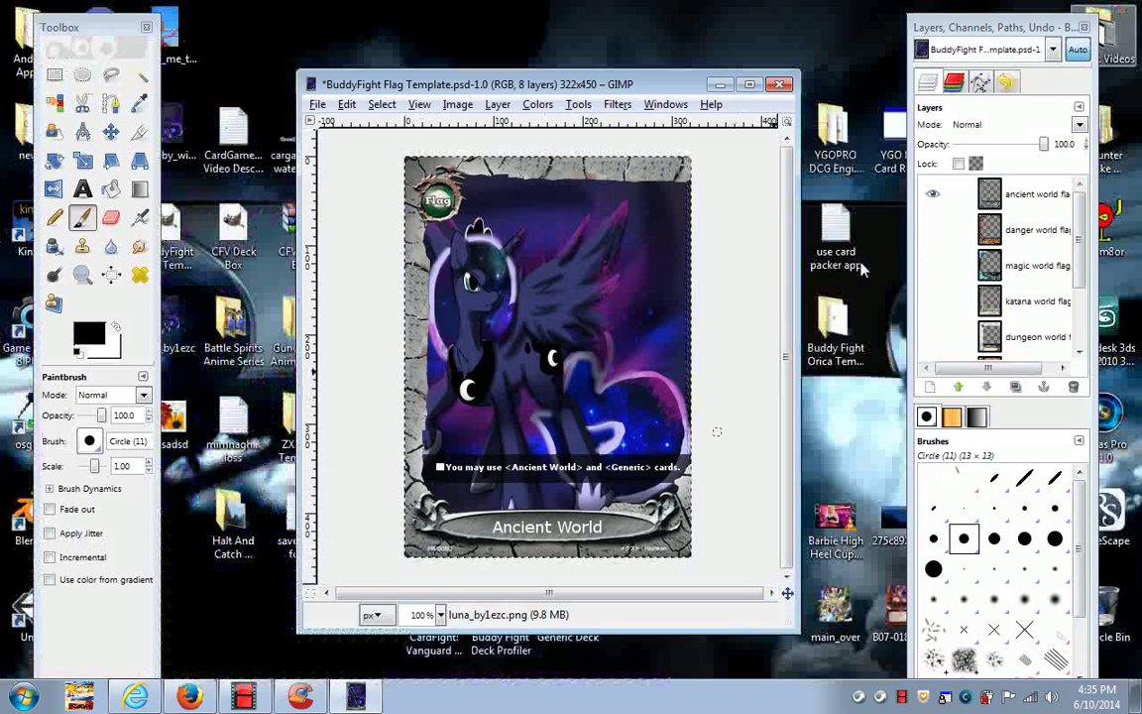
left_click(780, 84)
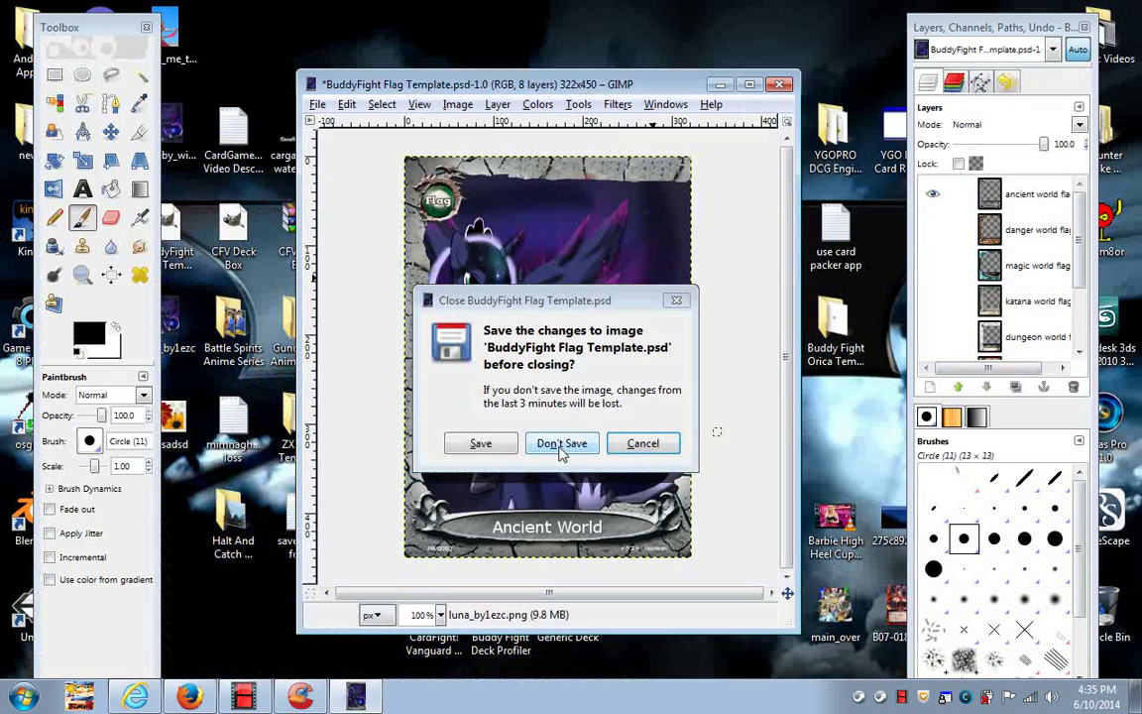
left_click(561, 445)
left_click(780, 85)
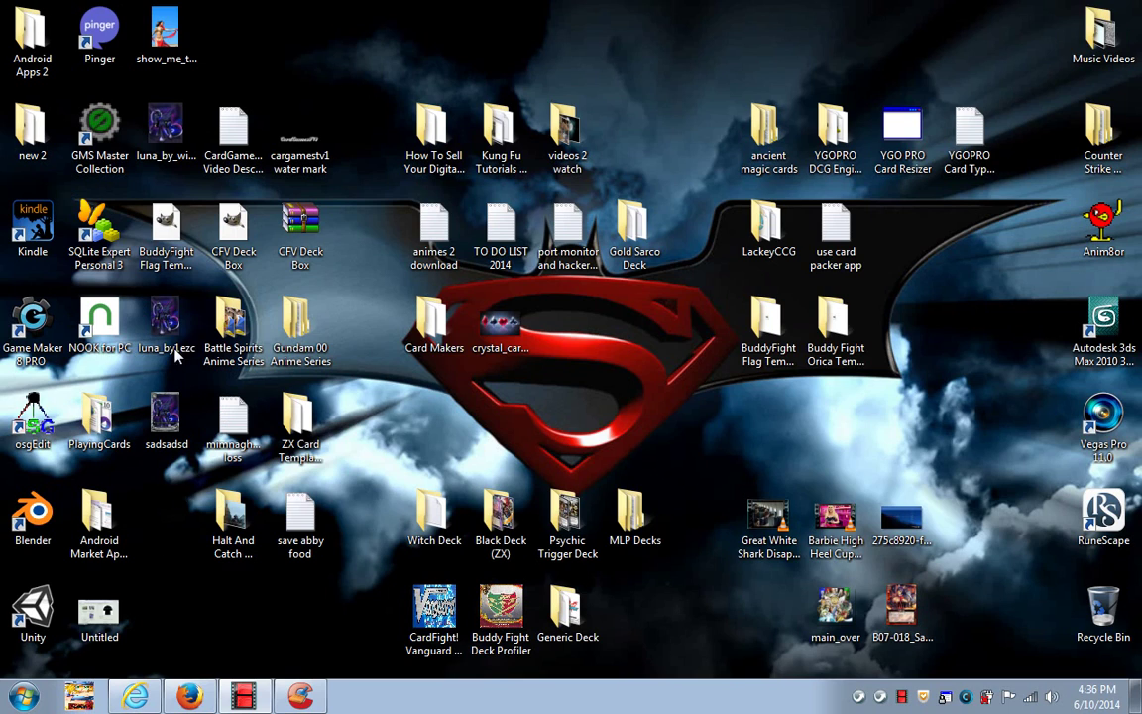
- Delete luna_by1ezc from the desktop and move the sadsadsd file into the empty spot
left_click(166, 319)
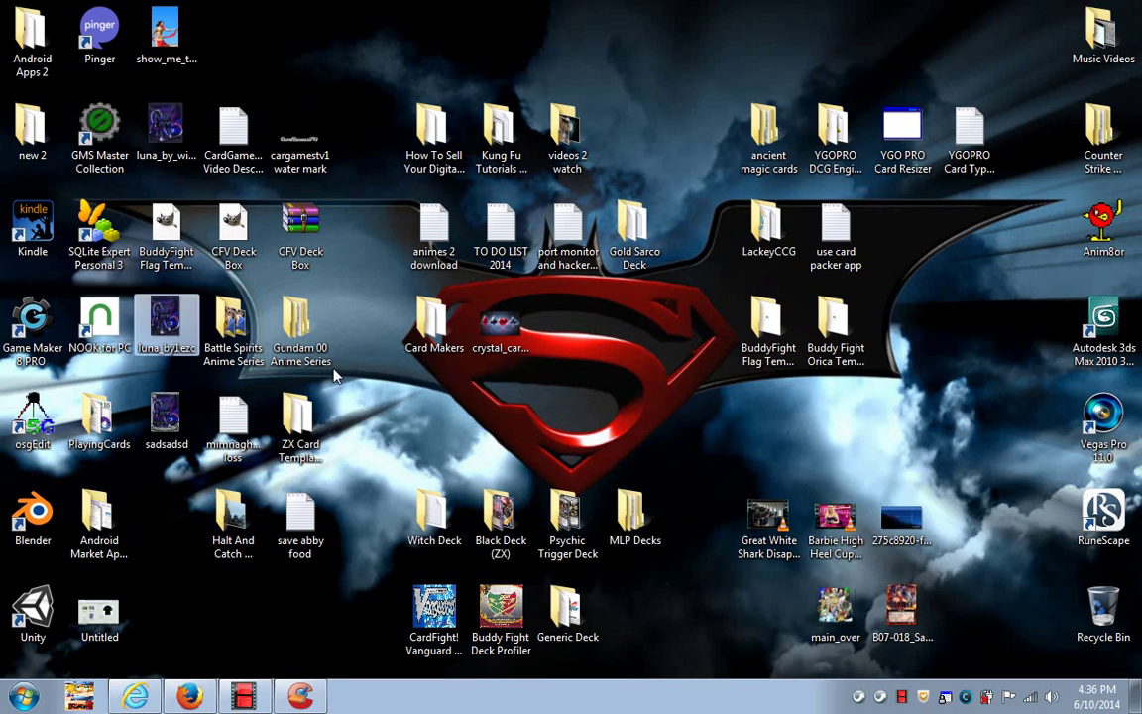
key("Delete")
left_click_drag(166, 414, 158, 298)
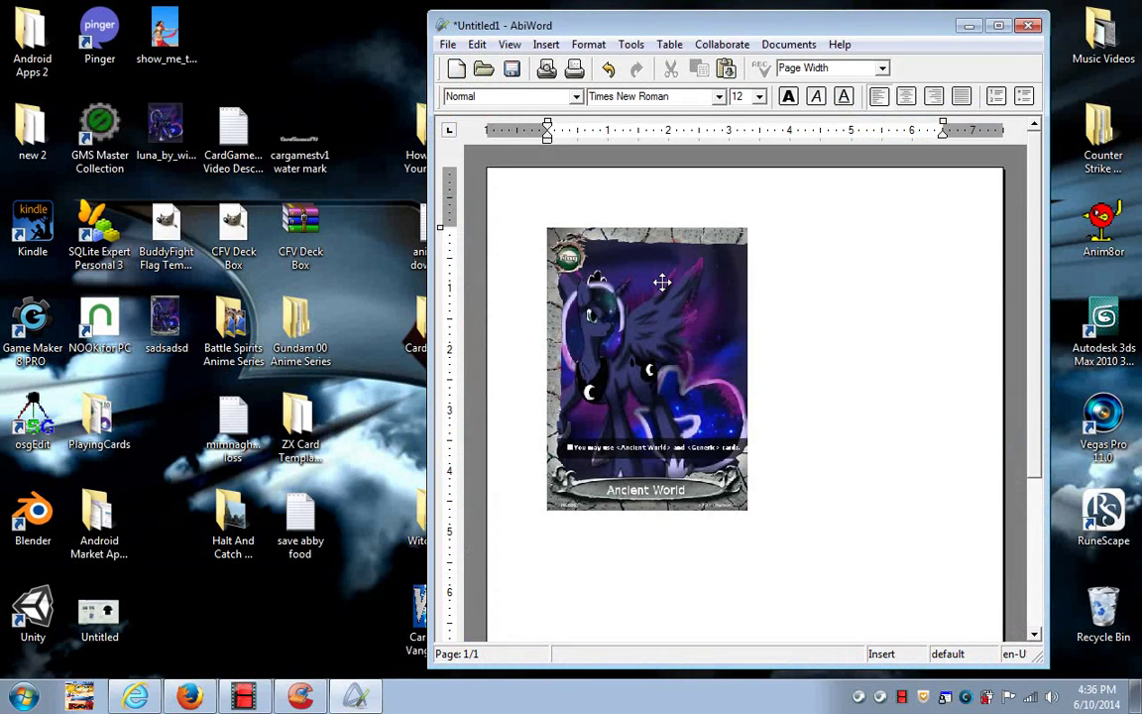
- Set the card image's height to 3.5 inches in Image Properties with aspect ratio preserved
right_click(664, 284)
left_click(706, 295)
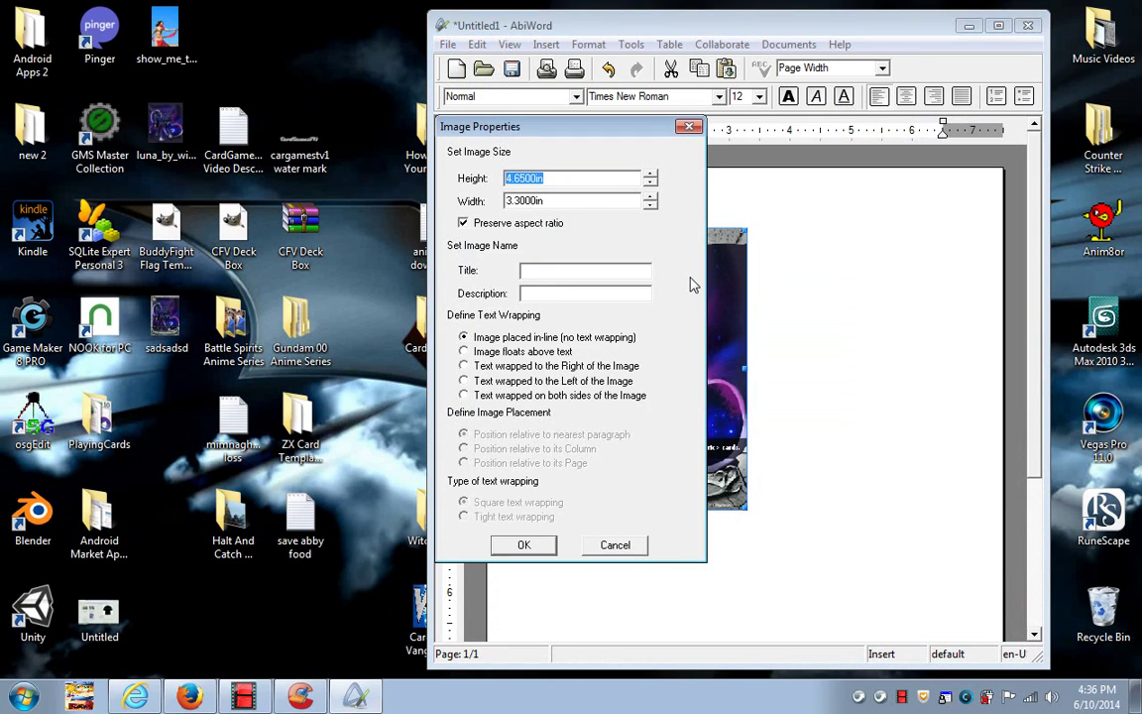
left_click(510, 178)
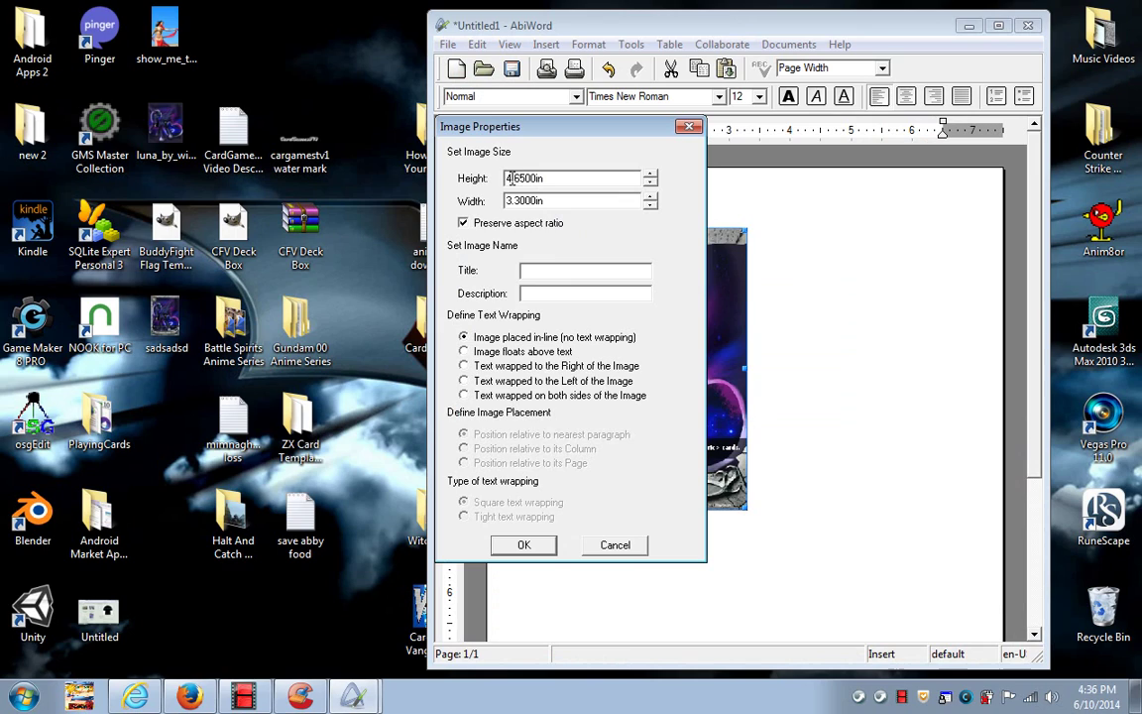
key("shift+Left")
key("shift+Left")
key("shift+Home")
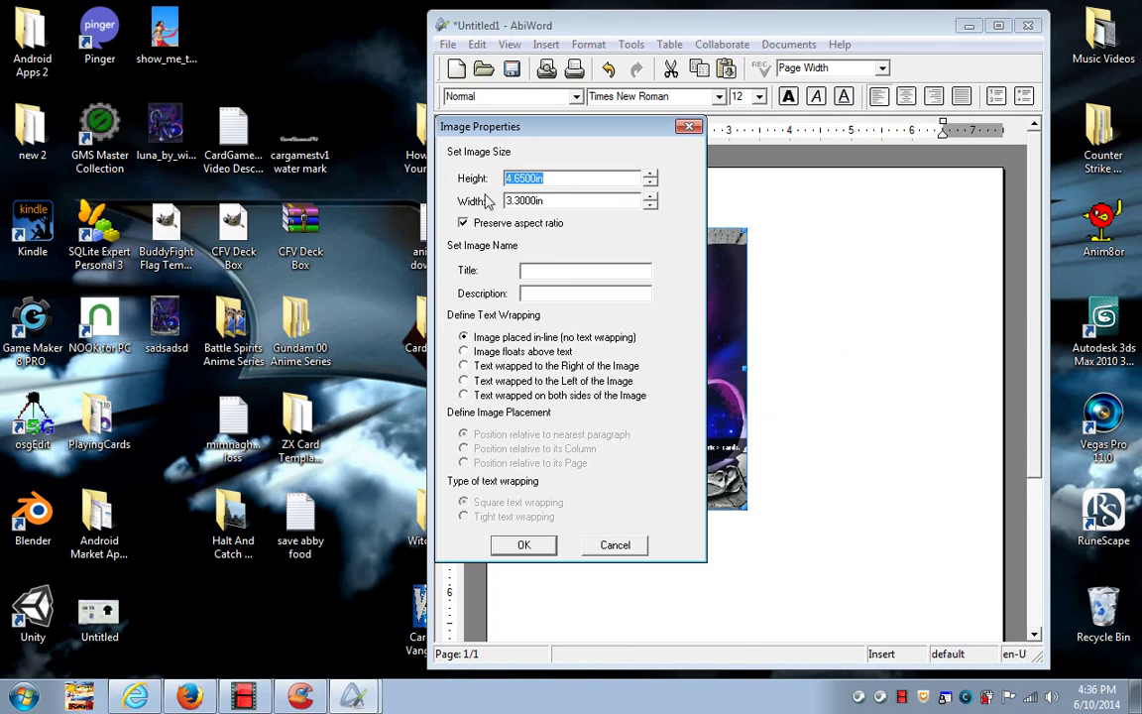
type("3.5")
left_click(523, 545)
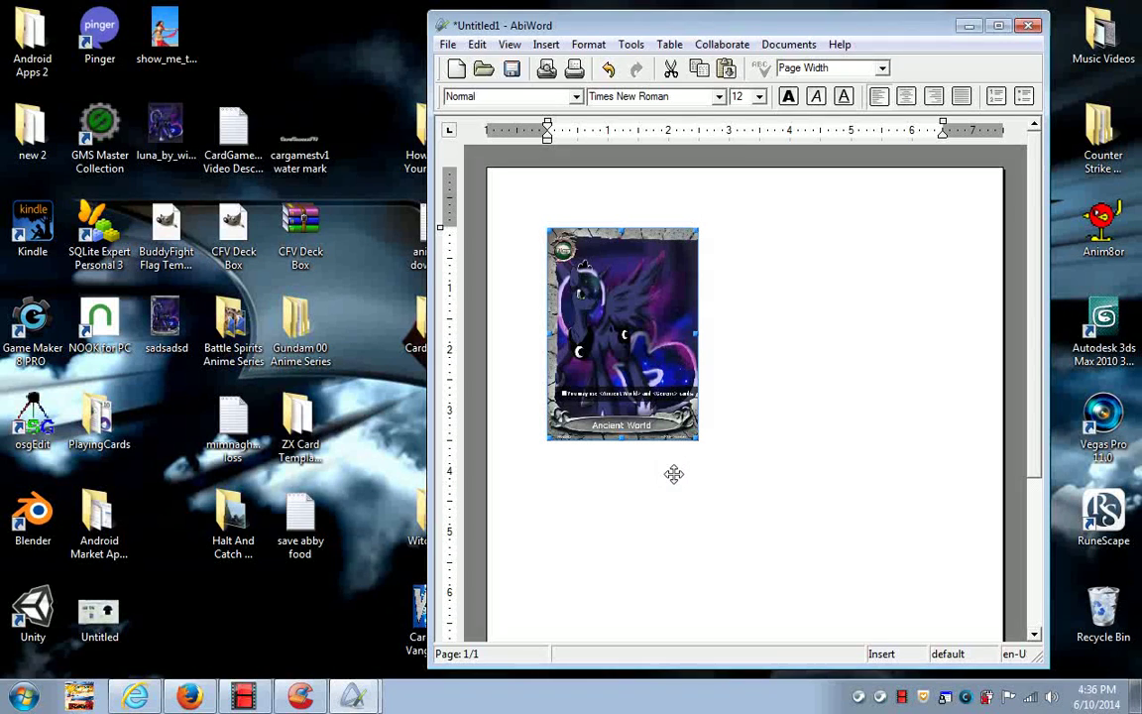
- Copy the Luna card image and paste a second copy just beside it
left_click(714, 441)
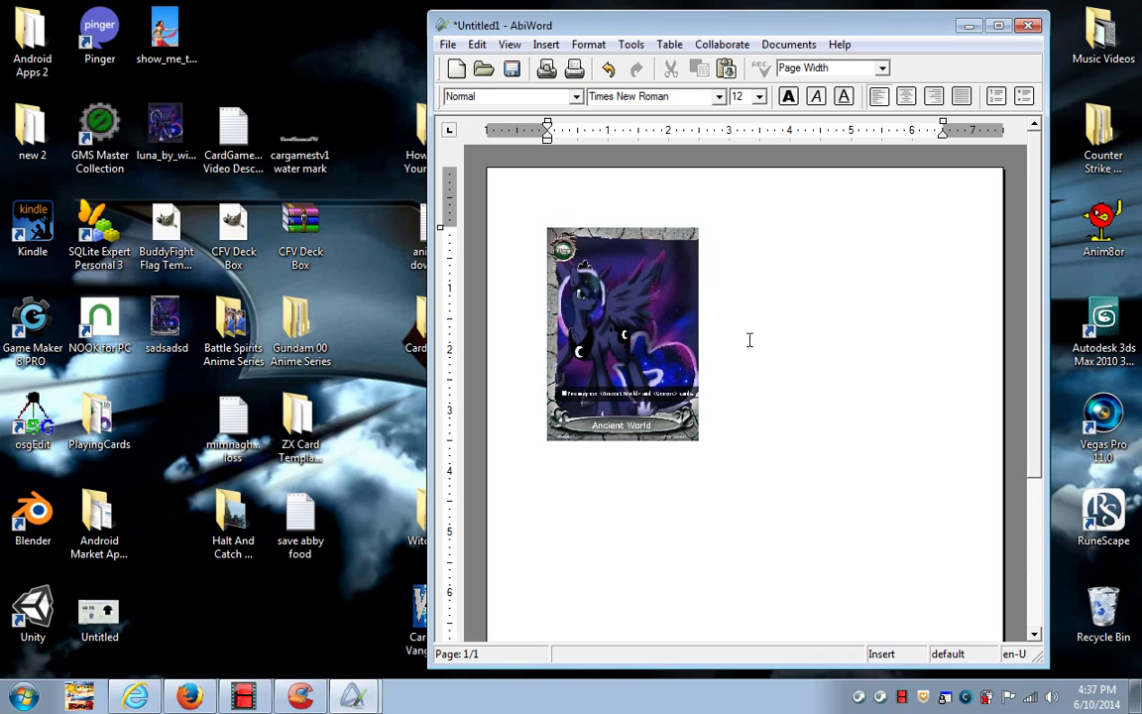
right_click(615, 296)
left_click(659, 388)
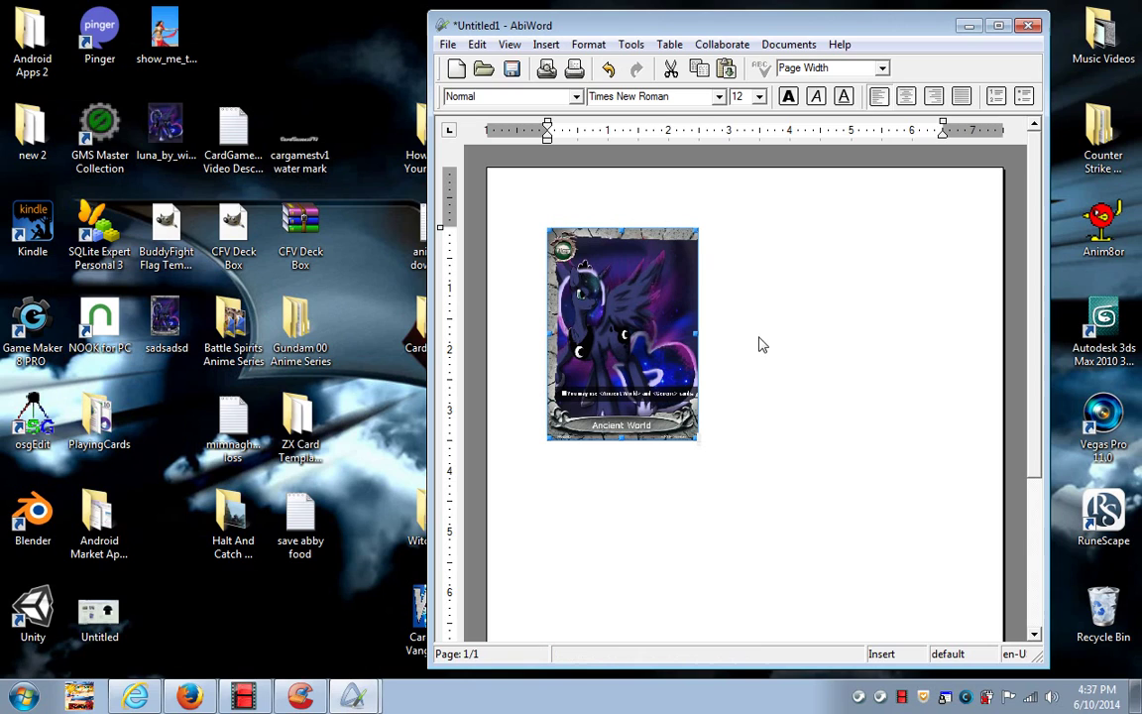
right_click(752, 415)
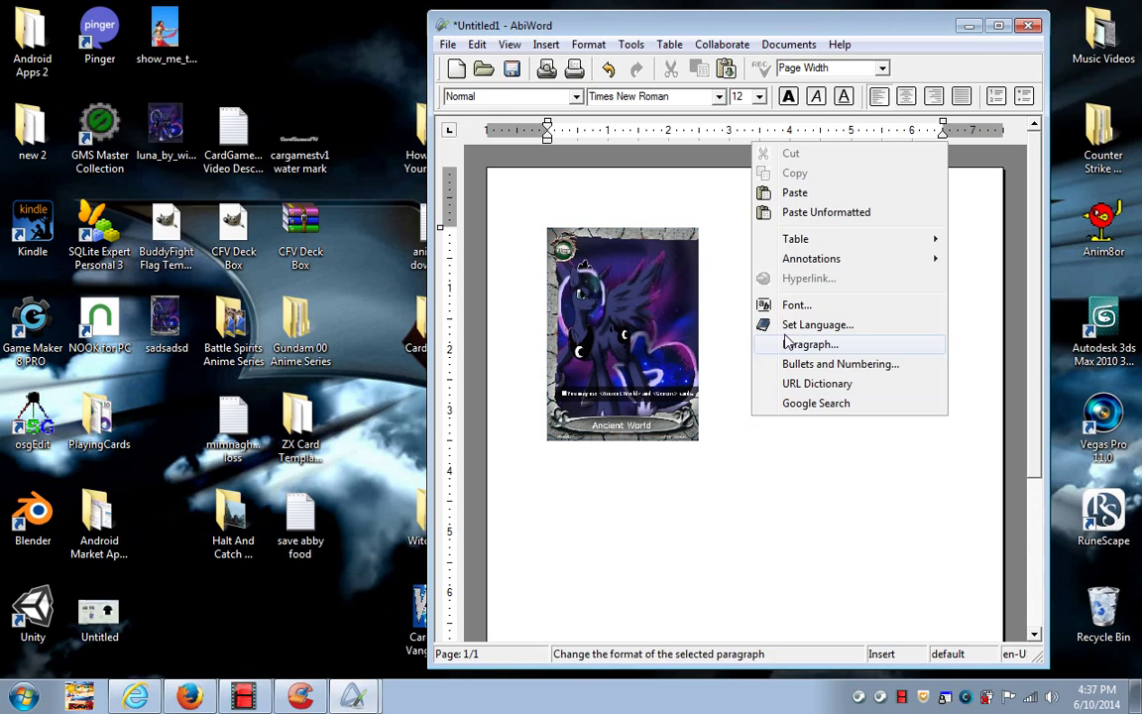
left_click(797, 194)
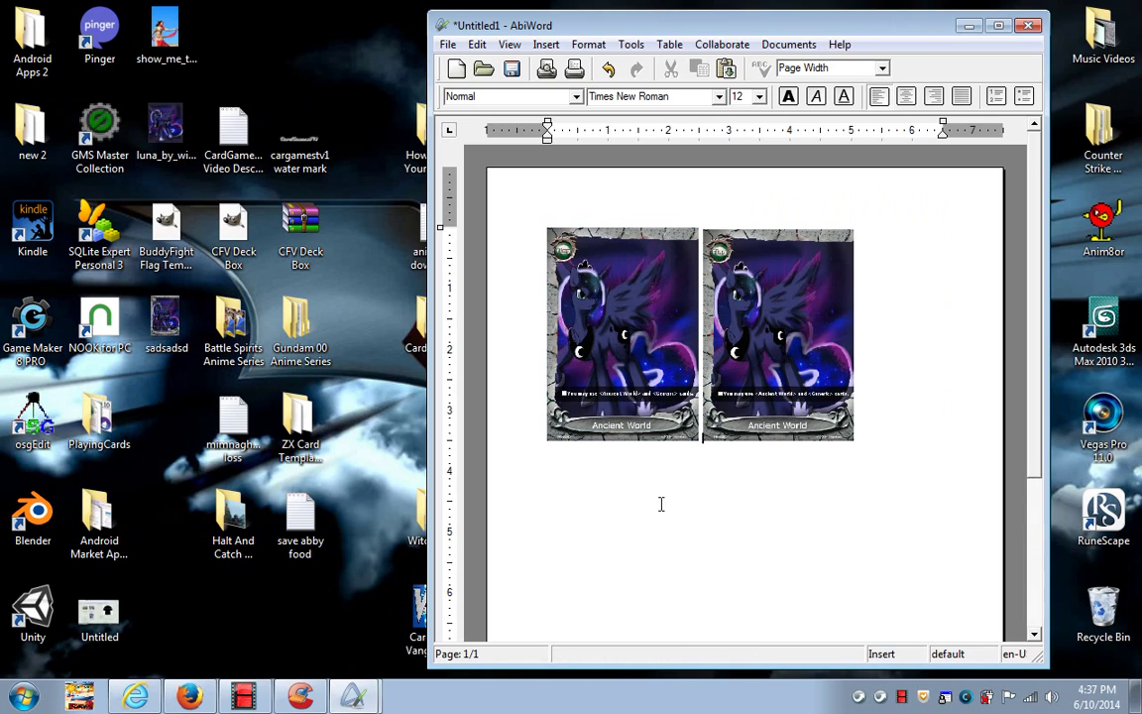